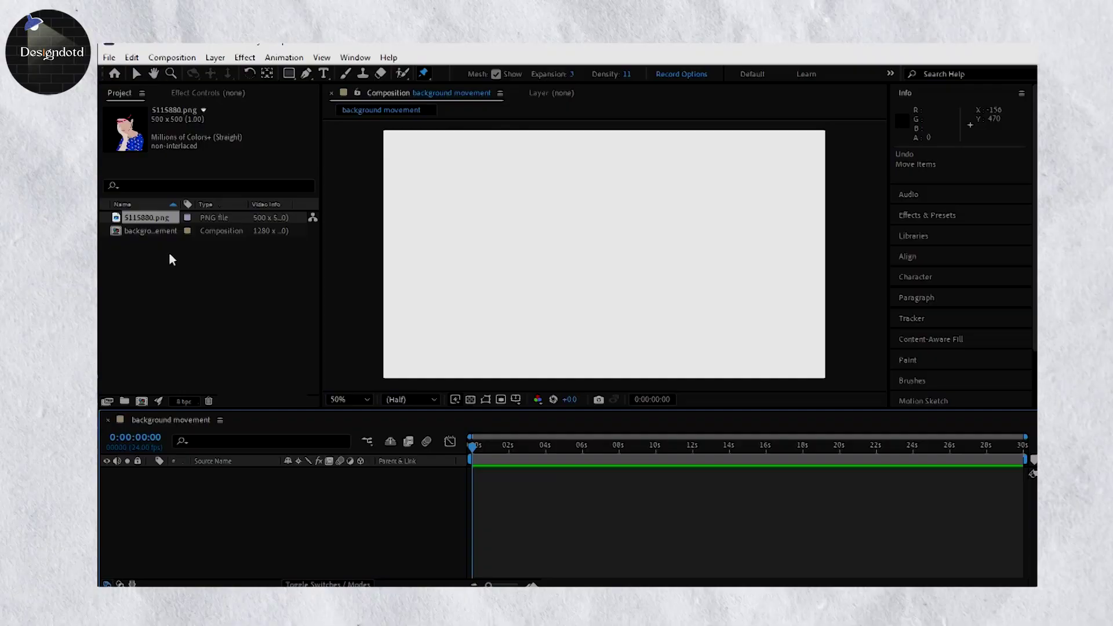
# - Import the image file 5115880.png into the project and add it as a layer in the background movement composition
pyautogui.rightClick(169, 254)
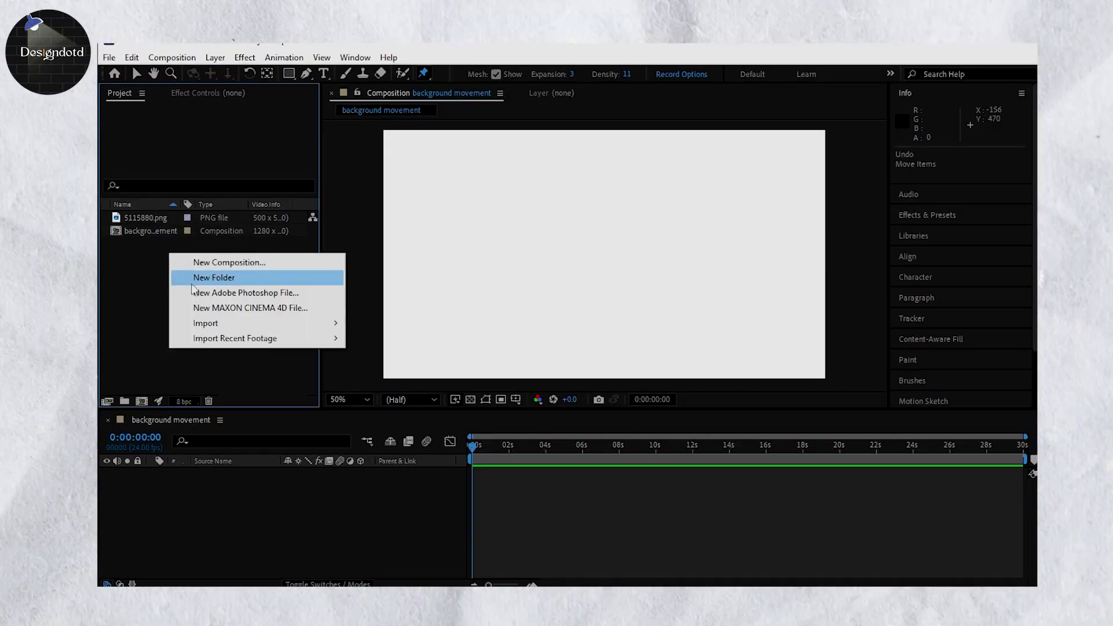
pyautogui.moveTo(329, 328)
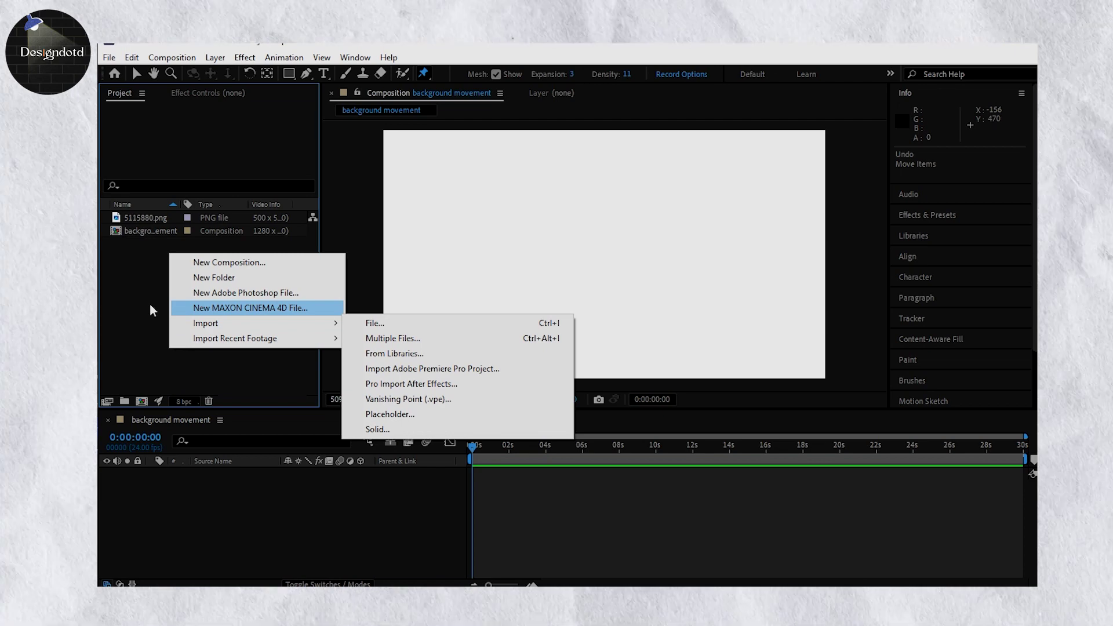
pyautogui.click(391, 330)
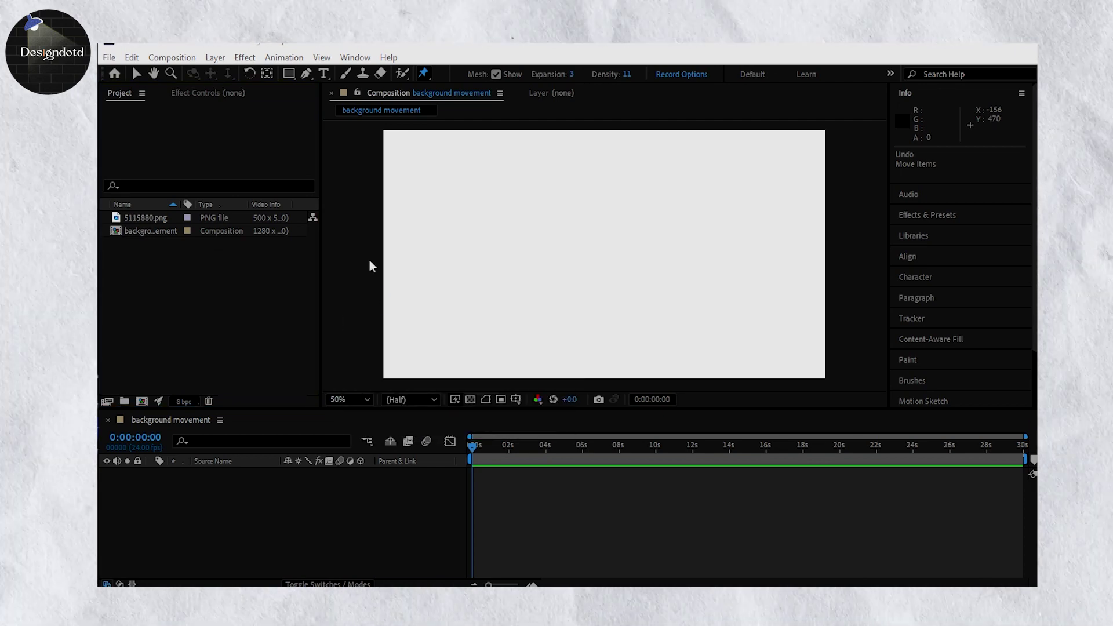
pyautogui.doubleClick(371, 184)
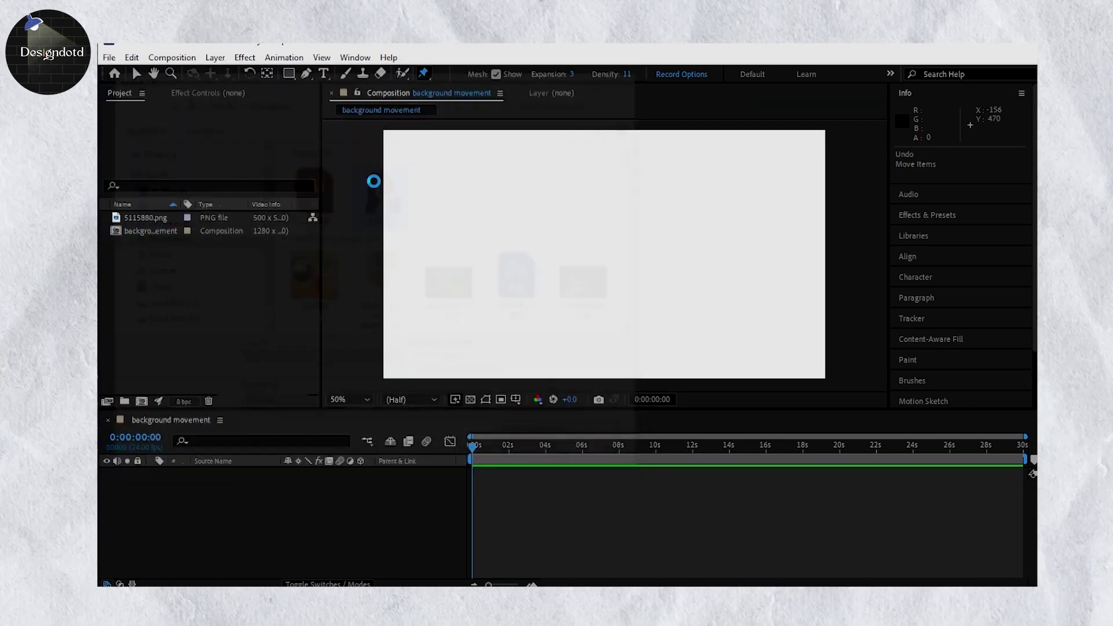
pyautogui.moveTo(238, 230); pyautogui.dragTo(218, 471)
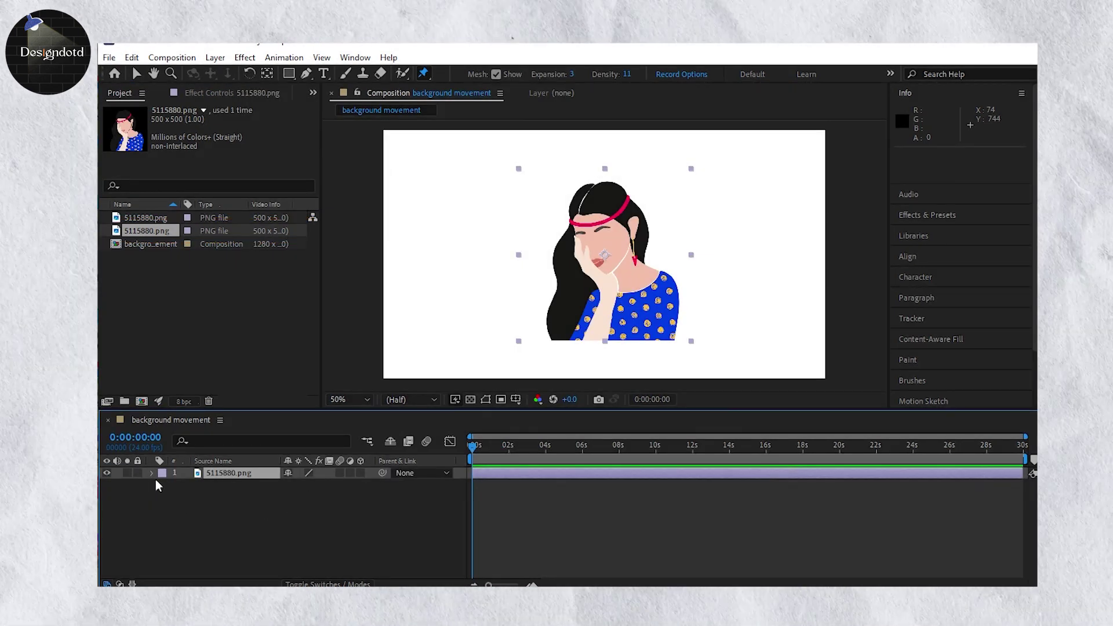
# - Set the 5115880.png layer's scale to 148% and collapse its layer properties
pyautogui.click(152, 473)
pyautogui.click(162, 487)
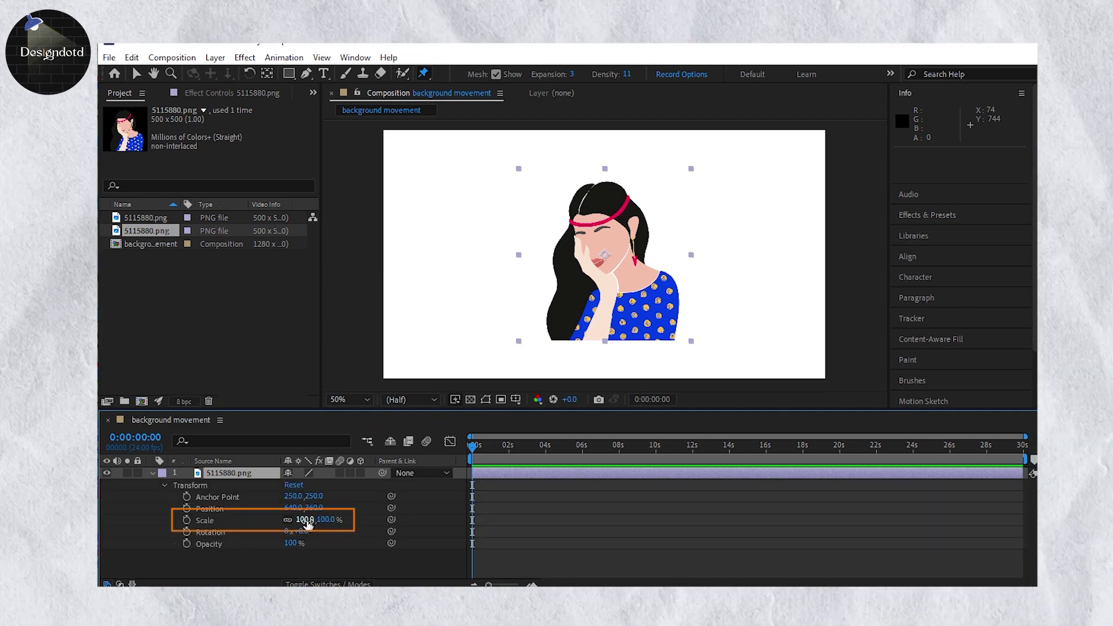
pyautogui.moveTo(307, 522); pyautogui.dragTo(343, 523)
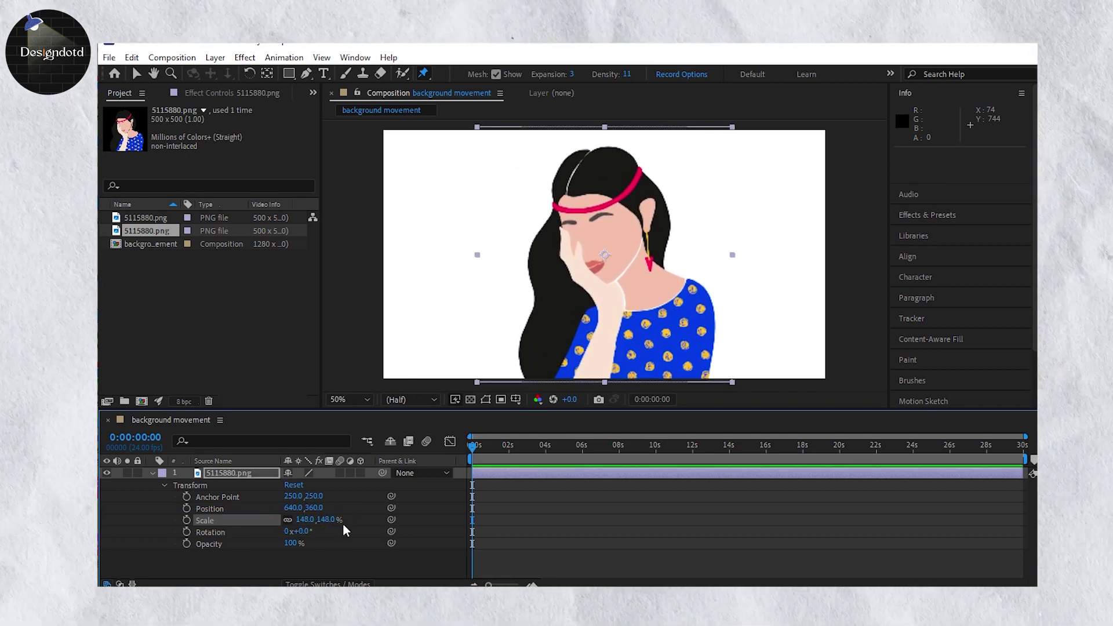
pyautogui.click(163, 485)
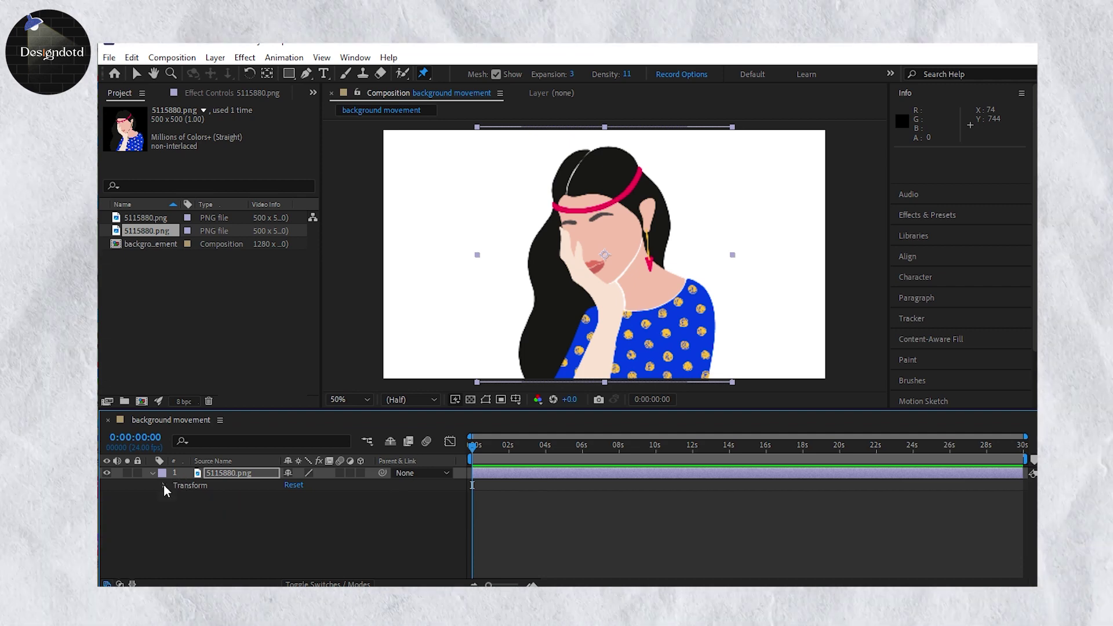
pyautogui.click(152, 474)
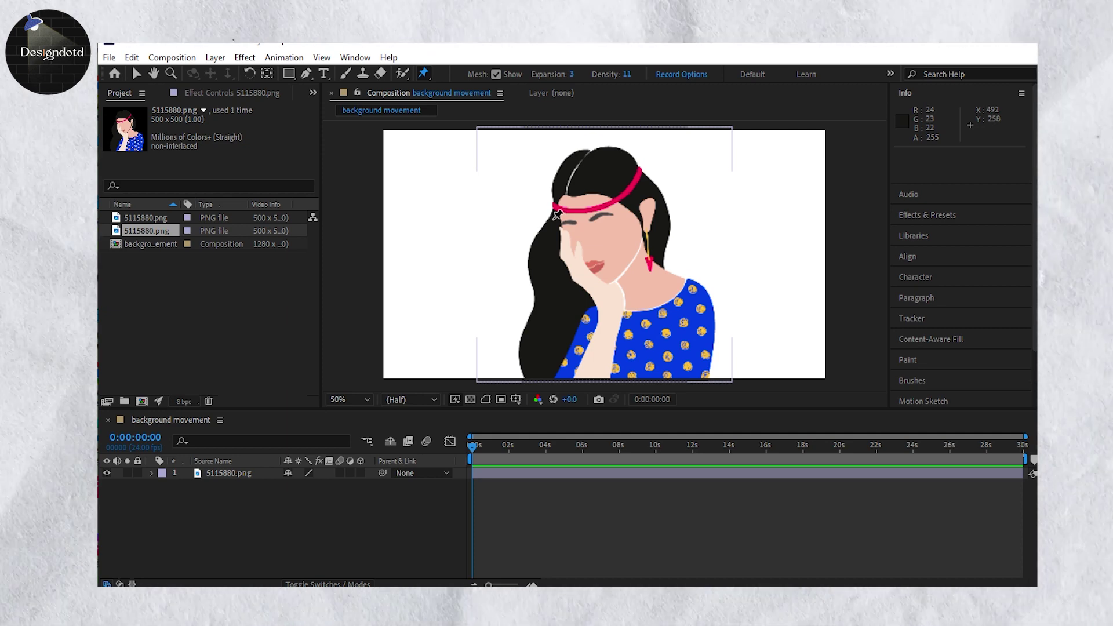
# - Place puppet pins on the hair beside the forehead and at the lower hair tip, undoing a trial move of the tip pin
pyautogui.click(553, 218)
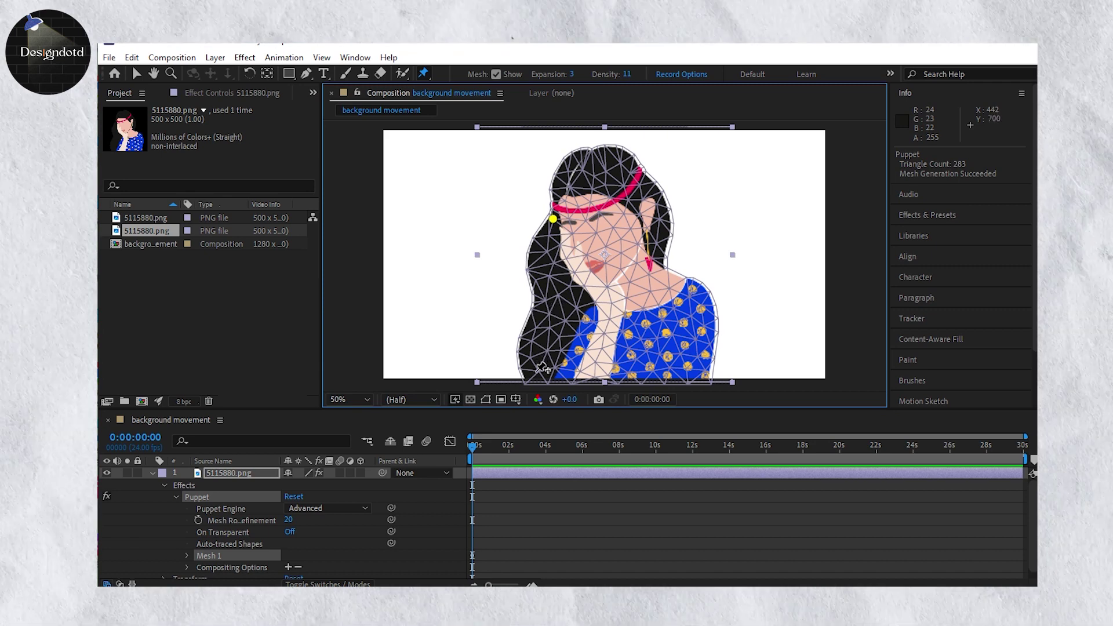
pyautogui.click(535, 371)
pyautogui.moveTo(537, 374); pyautogui.dragTo(527, 368)
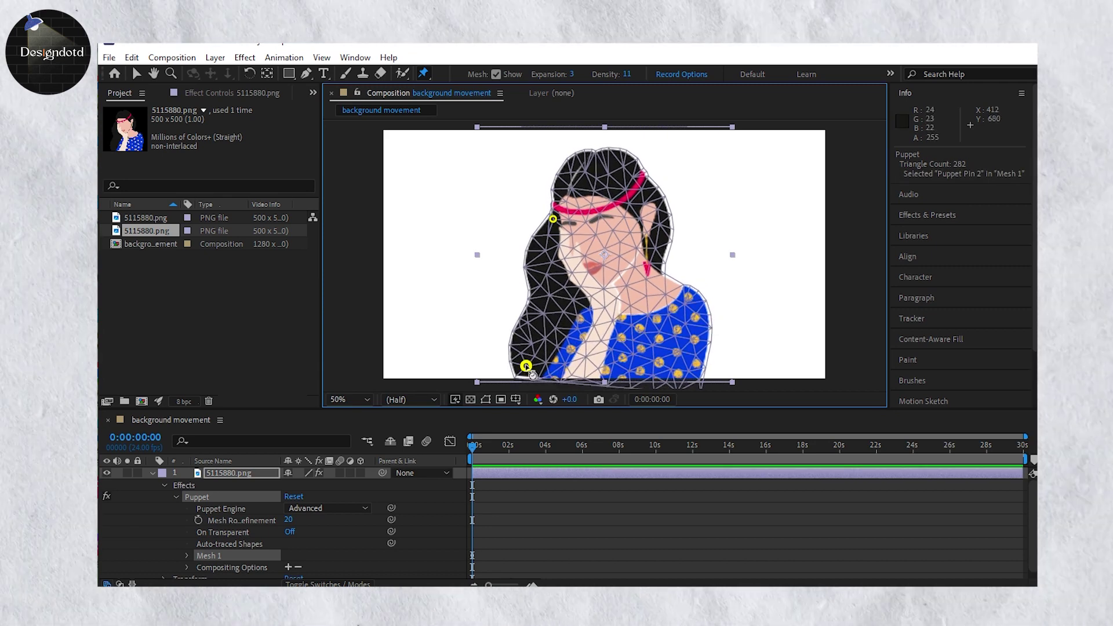
pyautogui.hotkey('ctrl', 'z')
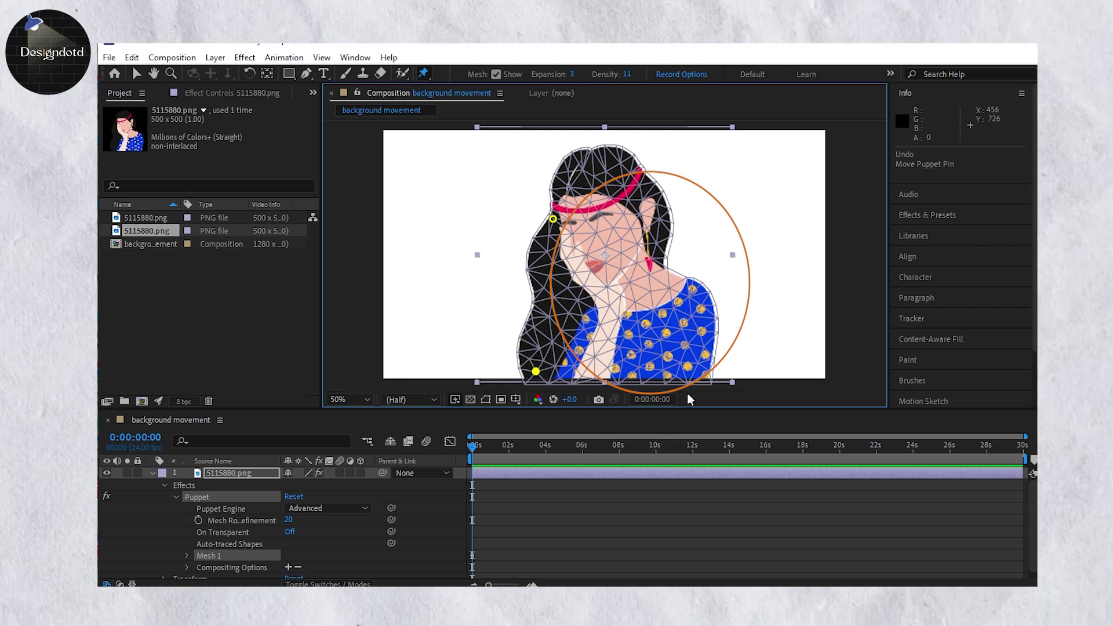
# - Add a puppet pin at the blouse's lower corner opposite the long hair, undoing another trial move of the hair tip
pyautogui.click(703, 372)
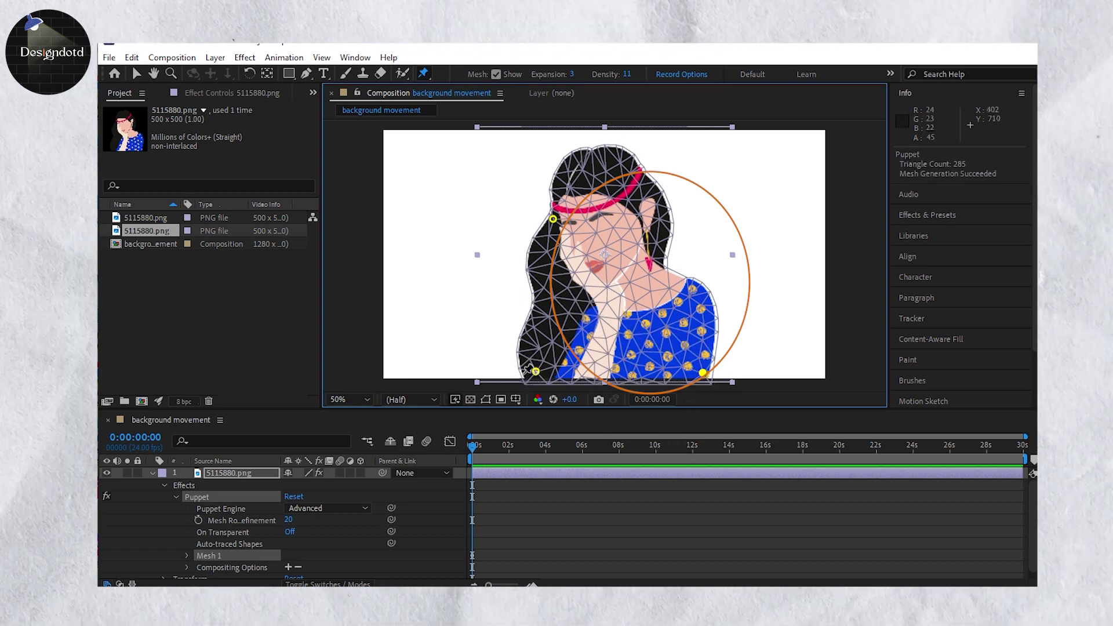
pyautogui.moveTo(537, 374); pyautogui.dragTo(532, 376)
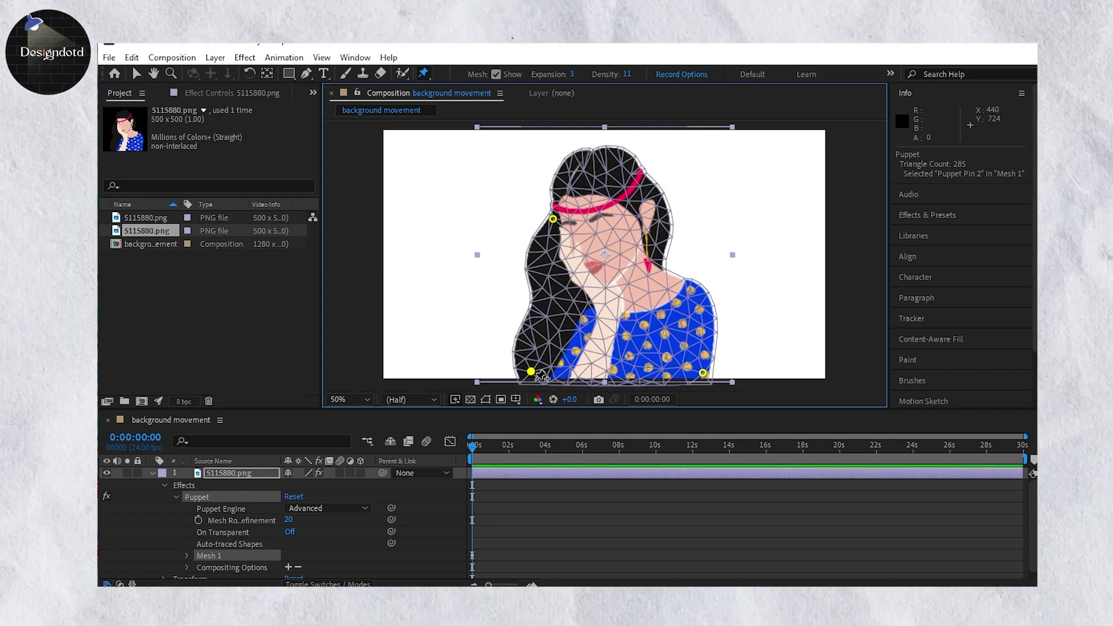
pyautogui.hotkey('ctrl', 'z')
# - Pin the base of the forearm, the fingers, the cheek-side hand and the wrist, undoing a trial move of the hair-tip pin
pyautogui.click(593, 374)
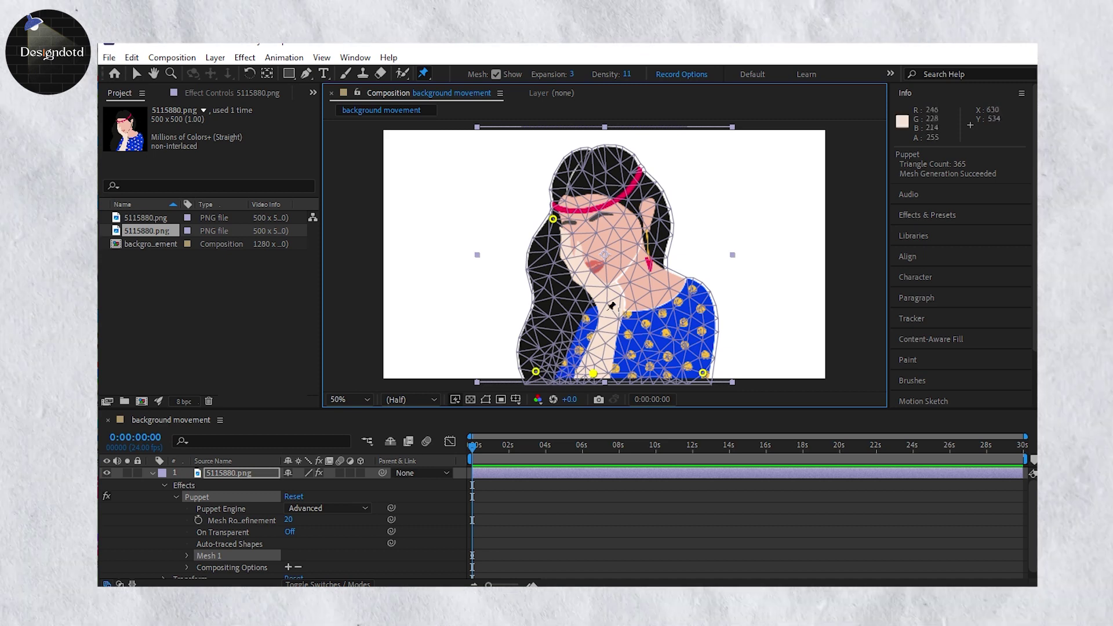
pyautogui.click(566, 257)
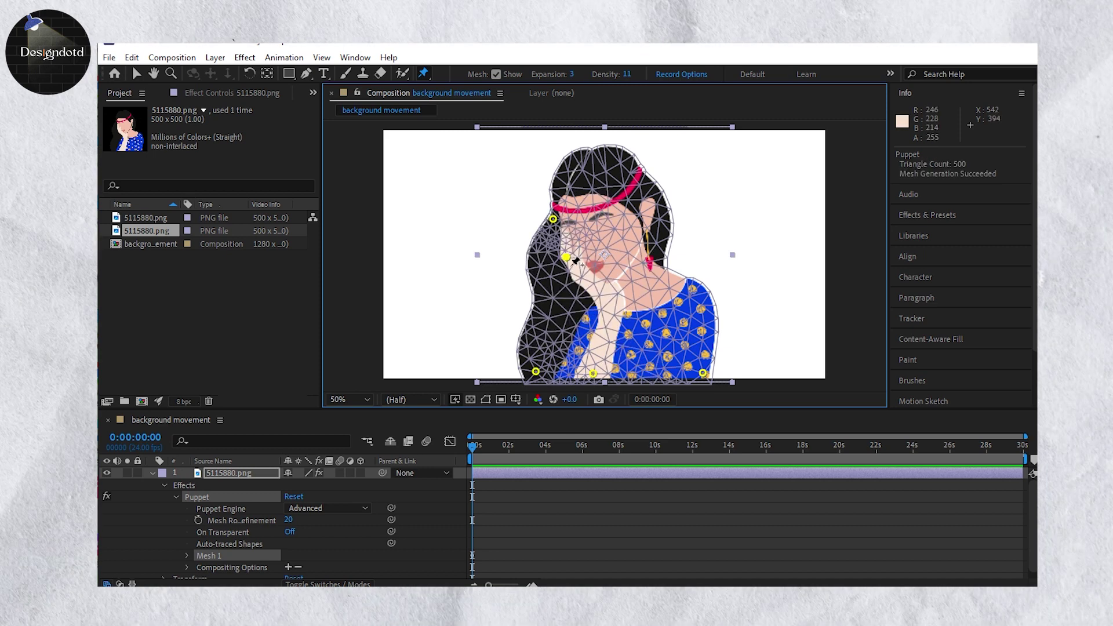
pyautogui.click(573, 276)
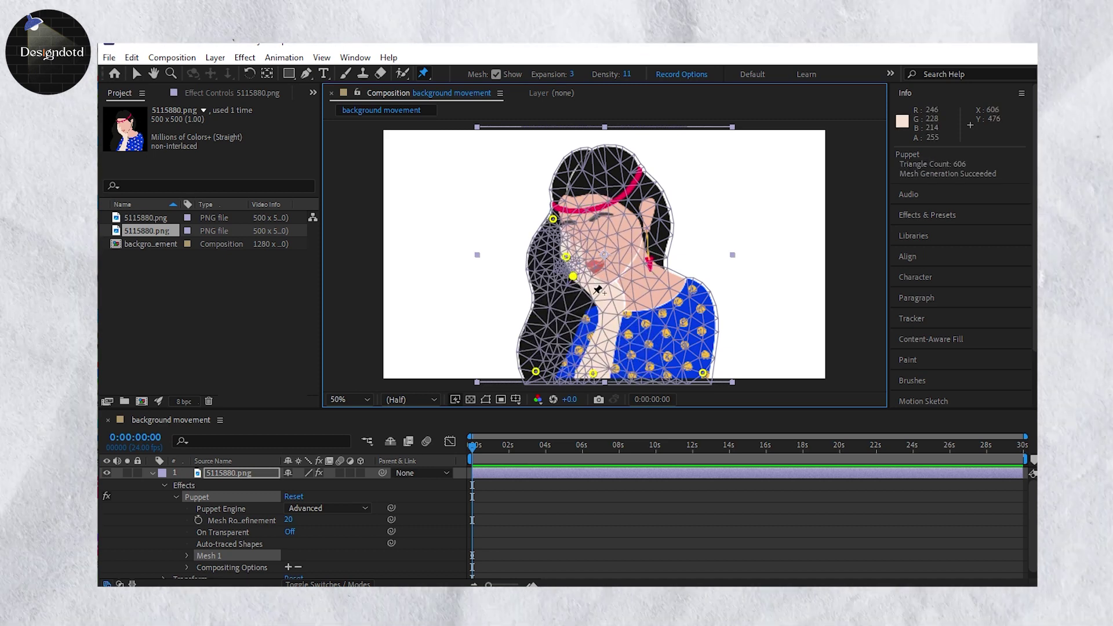
pyautogui.click(591, 294)
pyautogui.moveTo(537, 374); pyautogui.dragTo(523, 371)
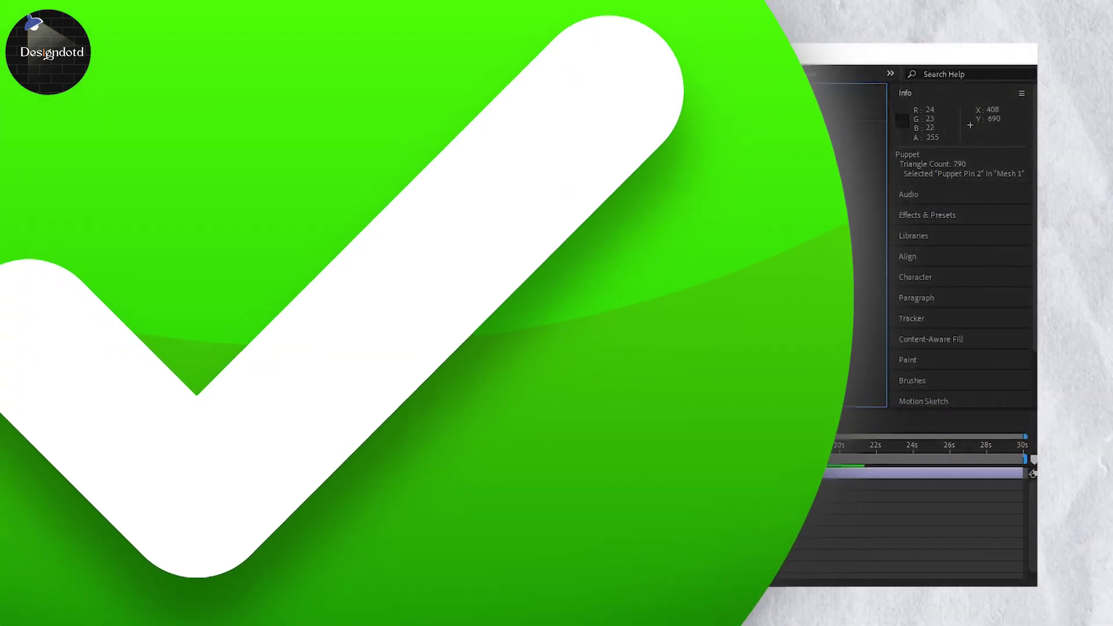
pyautogui.hotkey('ctrl', 'z')
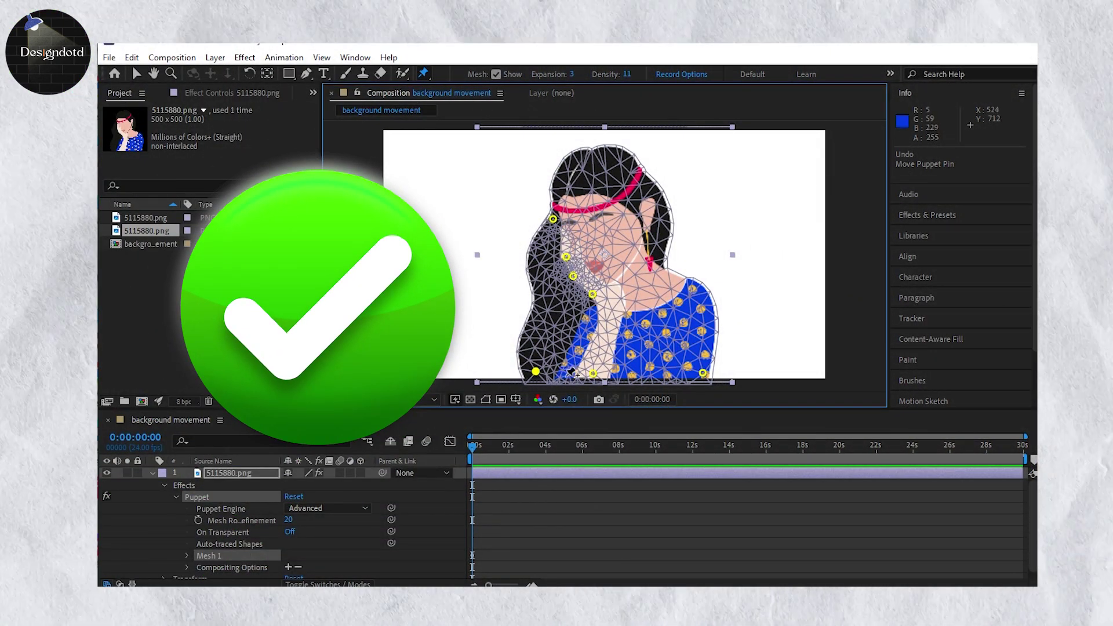
# - Pin the bottom and outer edge of the sleeve beside the long hair, and move the hair-tip pin slightly inward
pyautogui.click(566, 377)
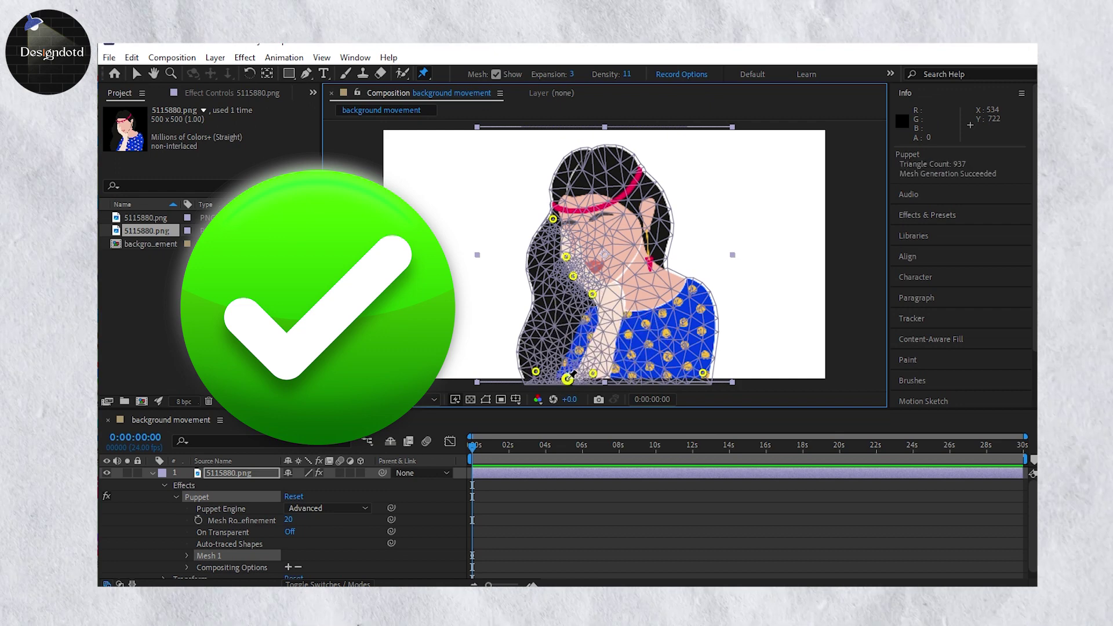
pyautogui.moveTo(538, 377)
pyautogui.mouseDown()
pyautogui.moveTo(528, 370)
pyautogui.moveTo(549, 377)
pyautogui.mouseUp()
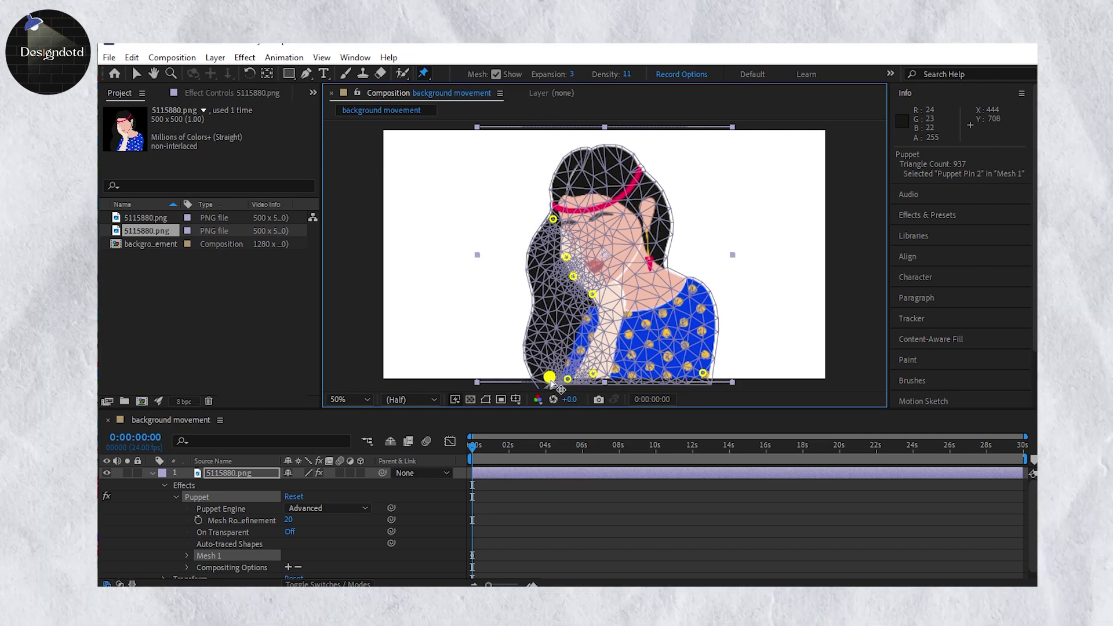
pyautogui.click(580, 335)
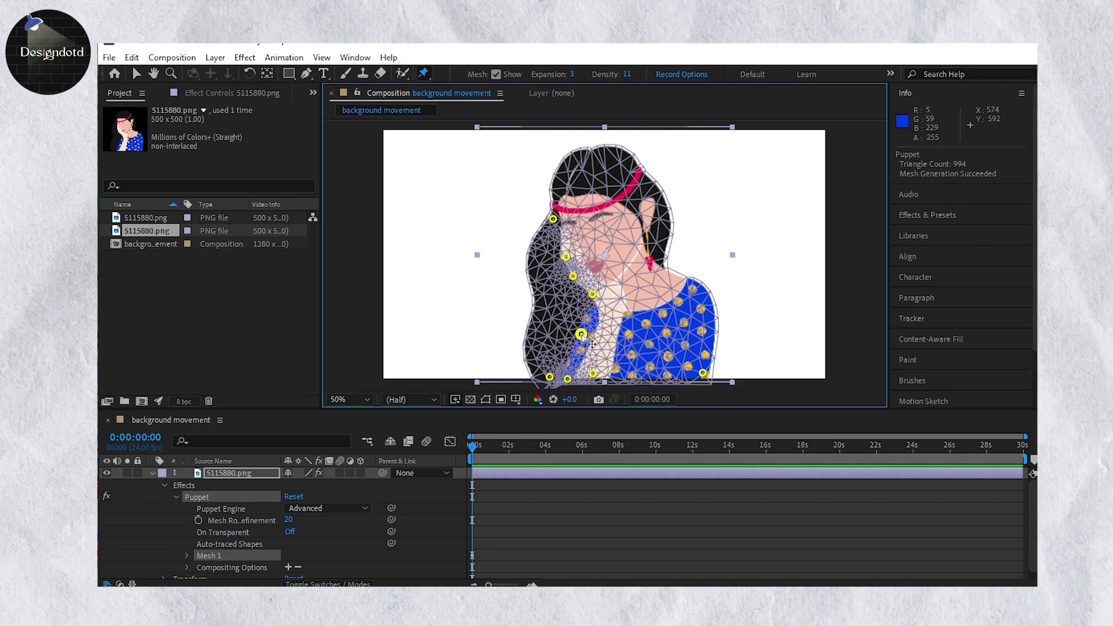
# - Pin the back of the head, the hair by the ear, the crown, shoulder and chest, and nudge the hair-tip pin inward
pyautogui.click(647, 188)
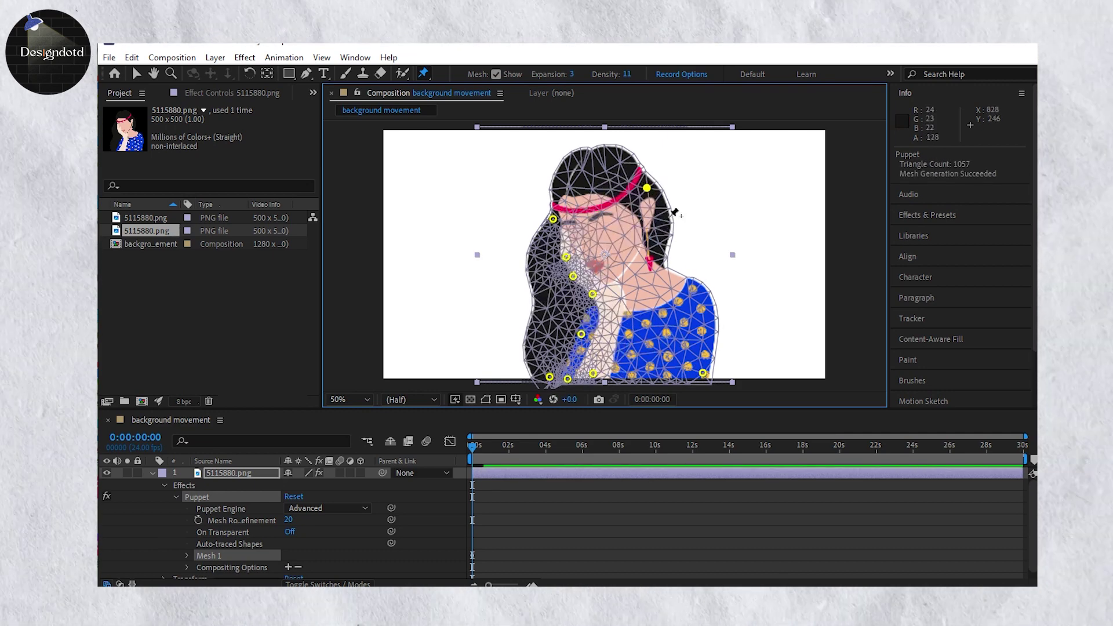
pyautogui.click(657, 230)
pyautogui.click(609, 157)
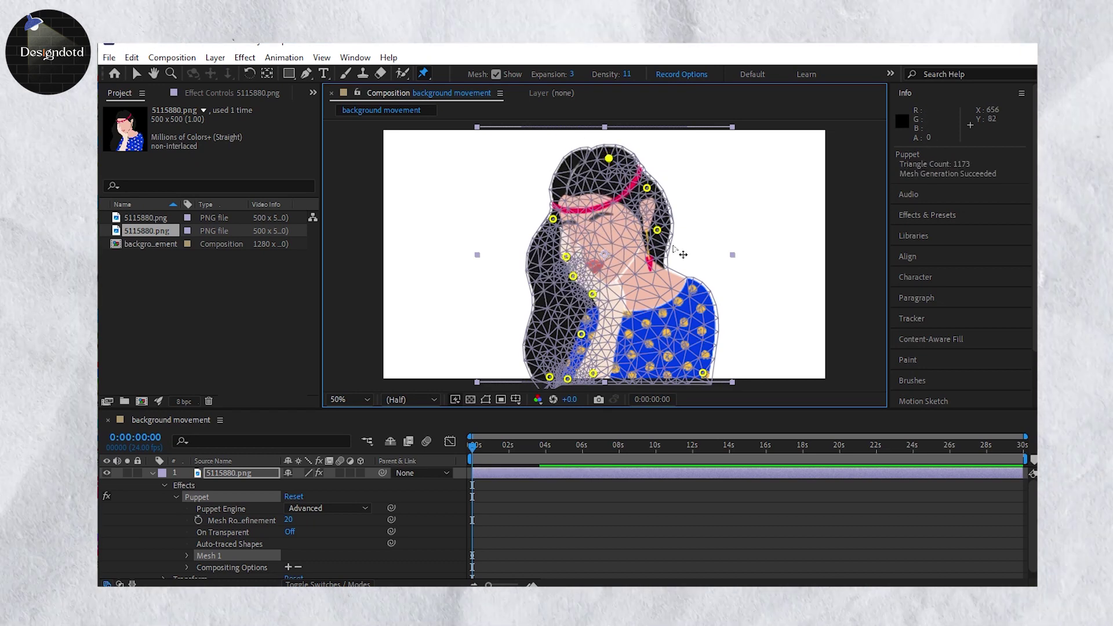
pyautogui.click(695, 301)
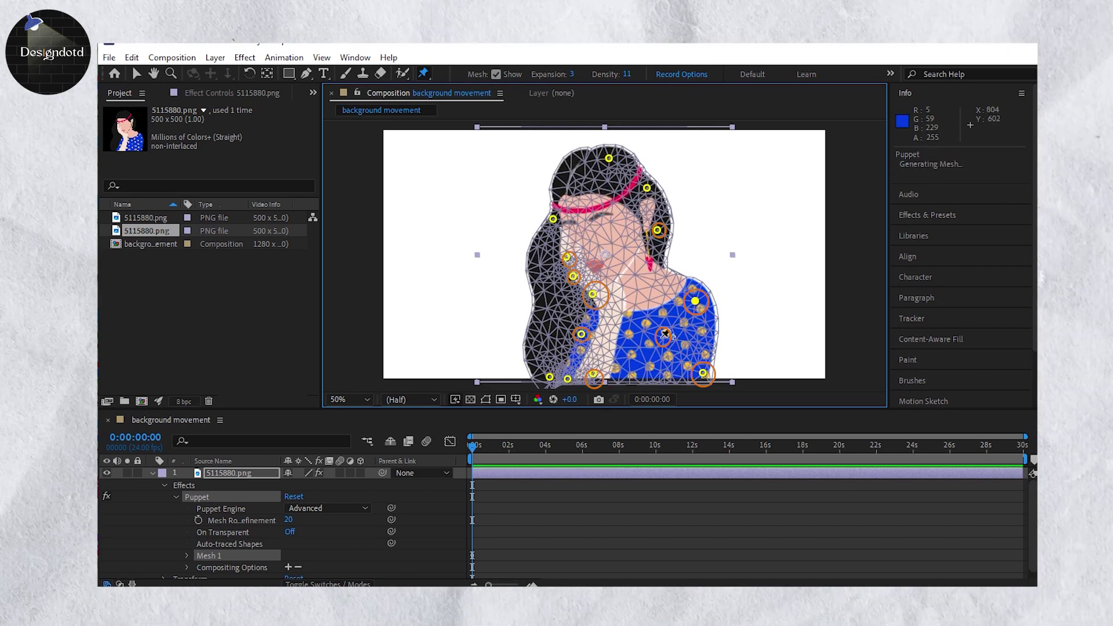
pyautogui.moveTo(549, 377); pyautogui.dragTo(553, 374)
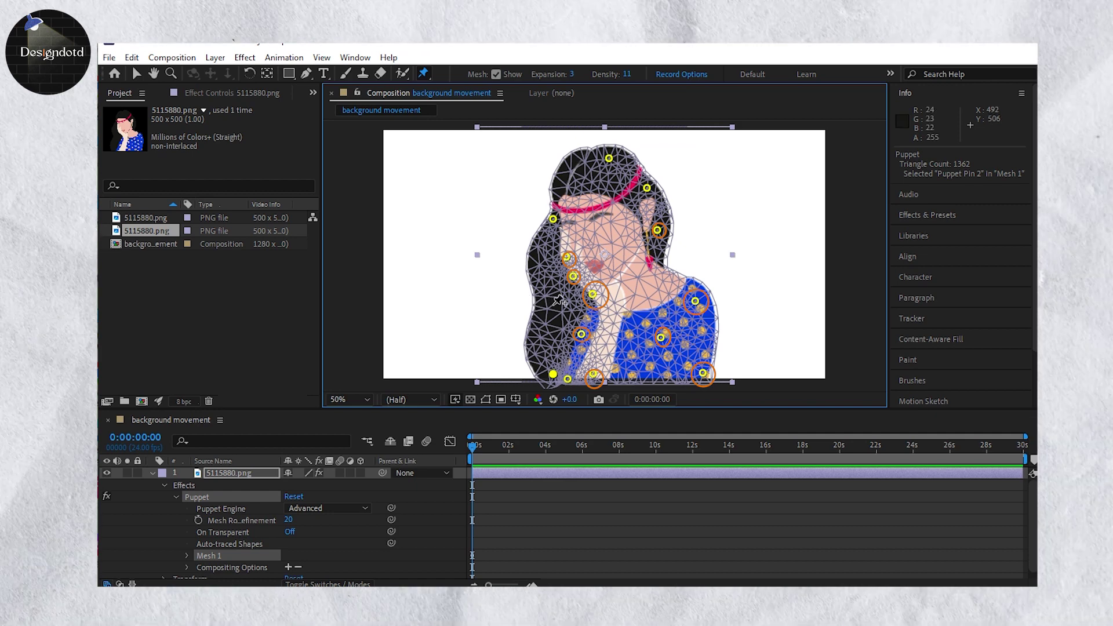
# - Undo a trial move of the pin beside the forehead, and add pins at the headband's end and two across the upper hair
pyautogui.moveTo(559, 228); pyautogui.dragTo(553, 229)
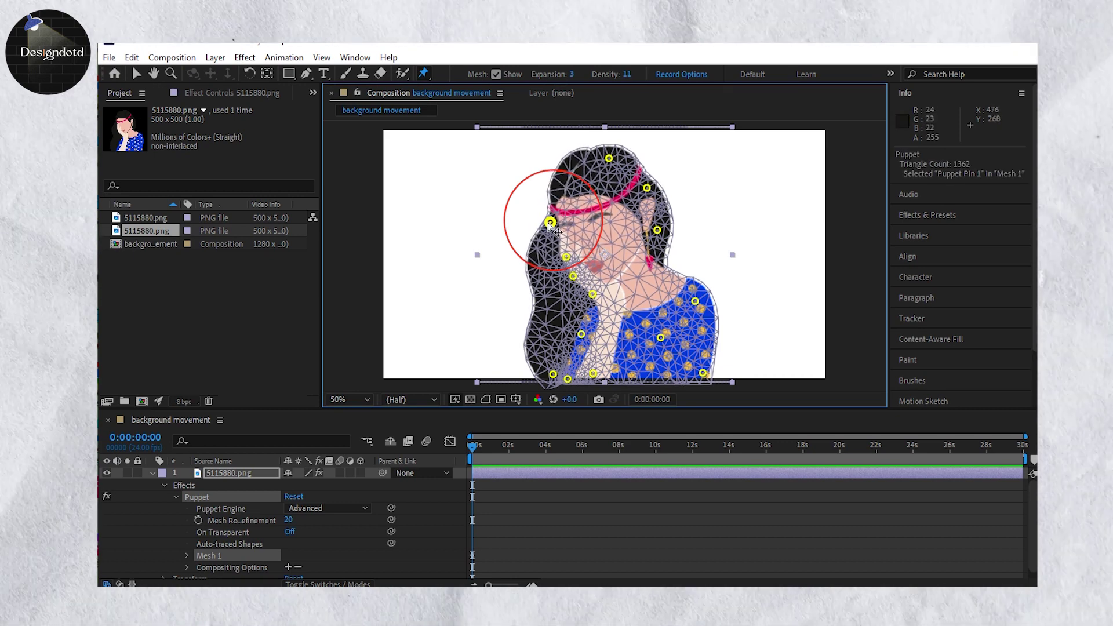
pyautogui.hotkey('ctrl', 'z')
pyautogui.click(559, 204)
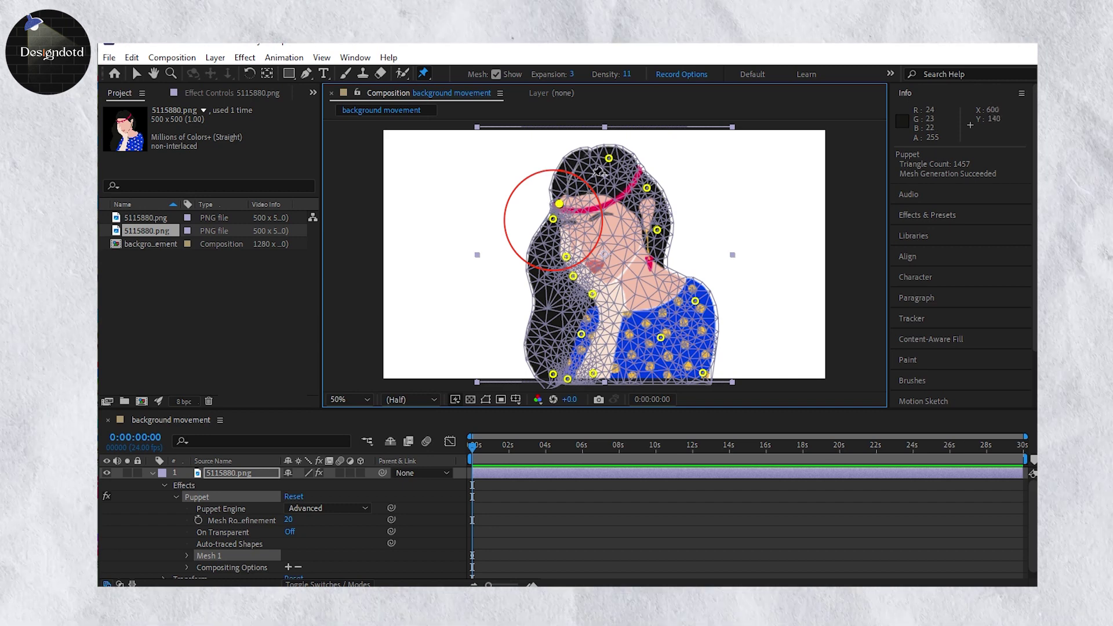
pyautogui.click(571, 170)
pyautogui.click(591, 174)
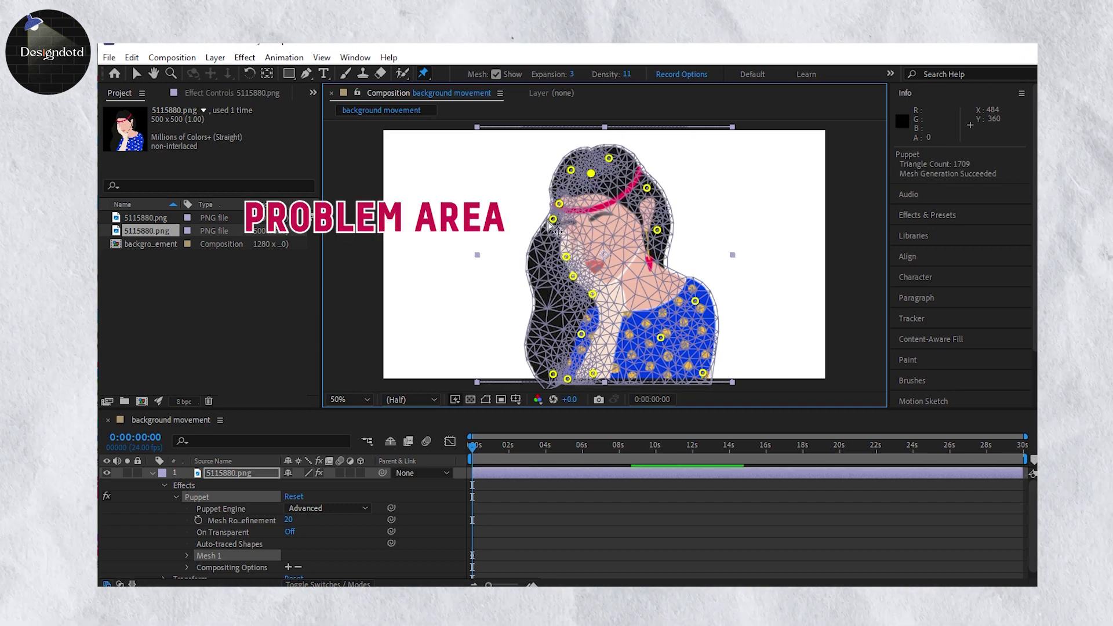
# - Add two puppet pins along the face edge next to the forehead-side hair pin, undoing the trial moves of that hair pin
pyautogui.moveTo(552, 219); pyautogui.dragTo(560, 226)
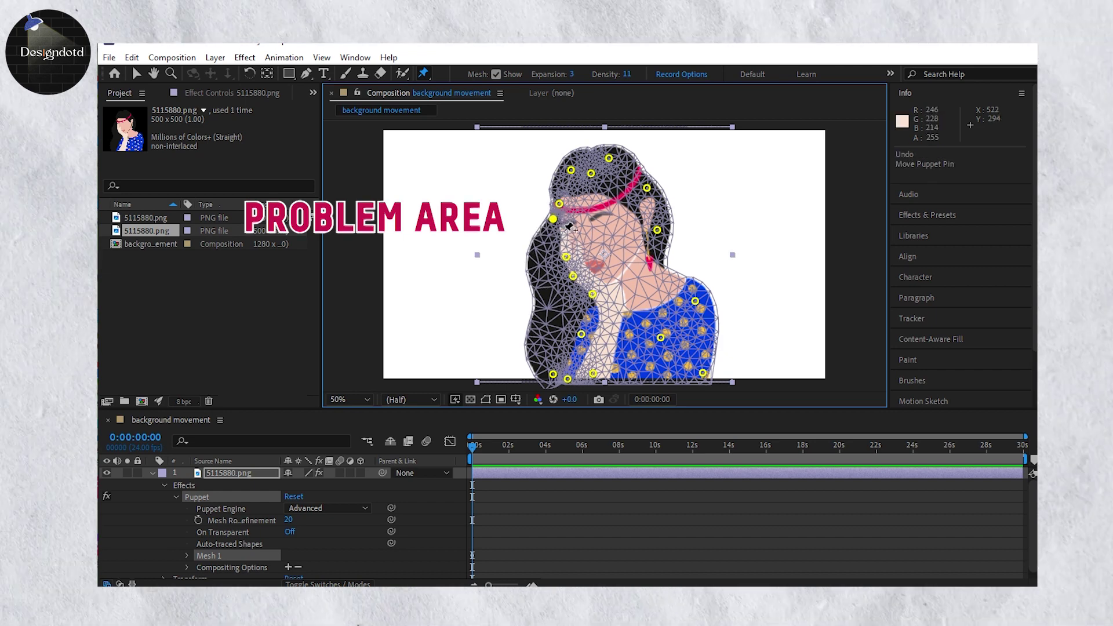
pyautogui.click(563, 226)
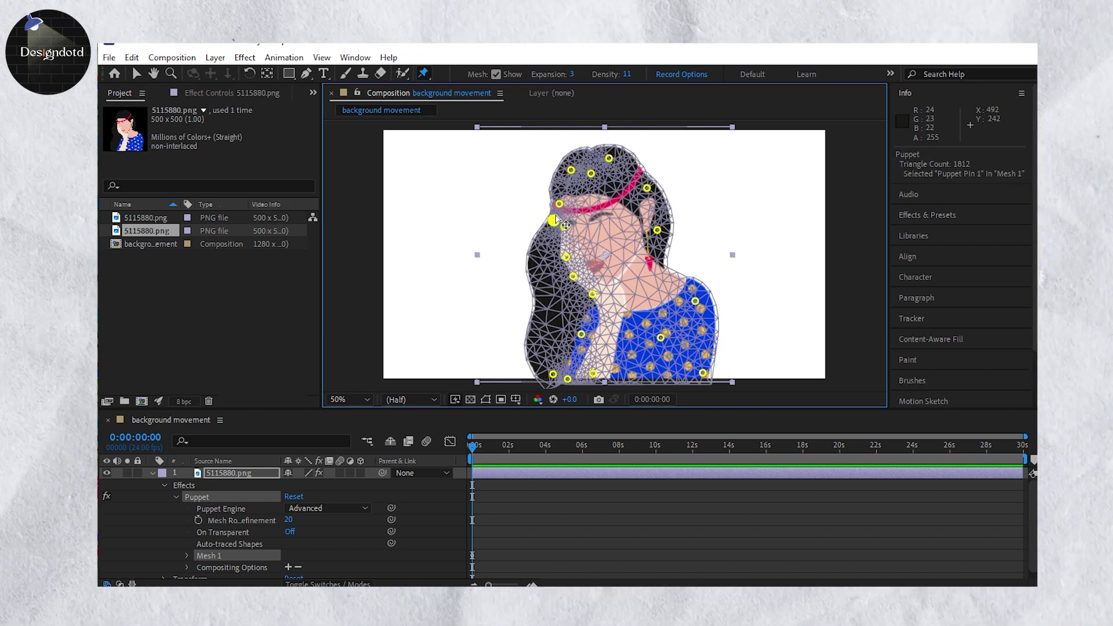
pyautogui.hotkey('ctrl', 'z')
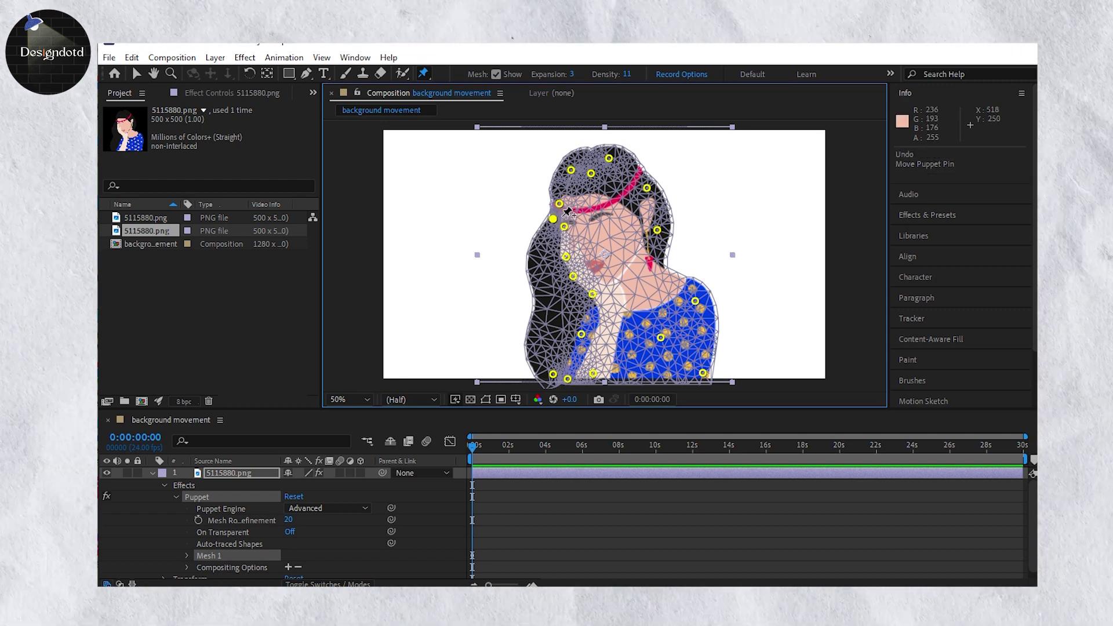
pyautogui.click(562, 216)
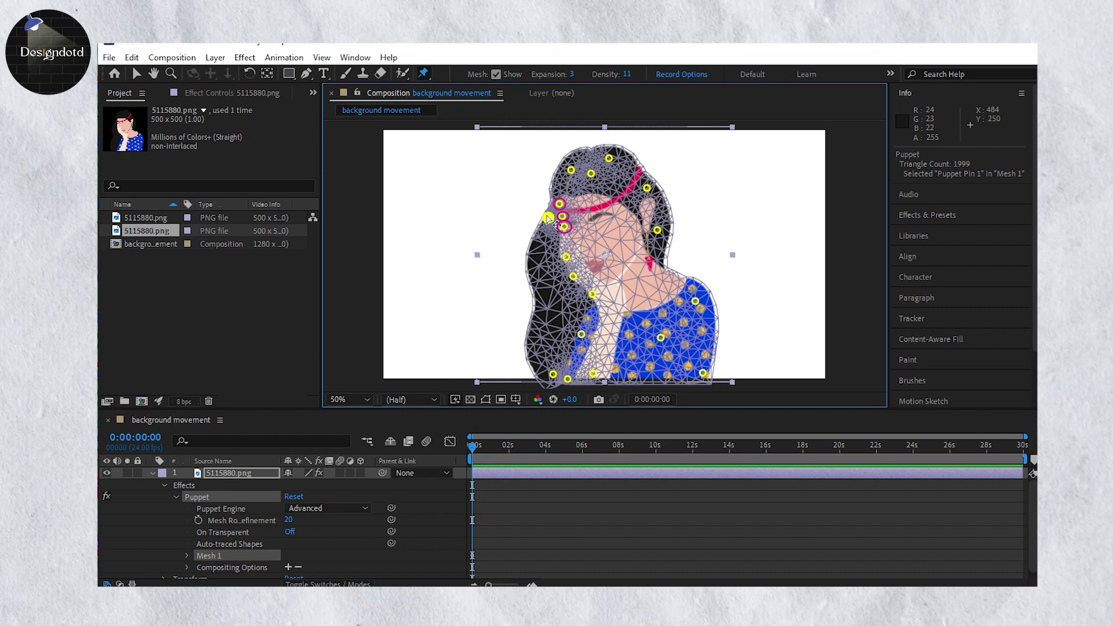
pyautogui.hotkey('ctrl', 'z')
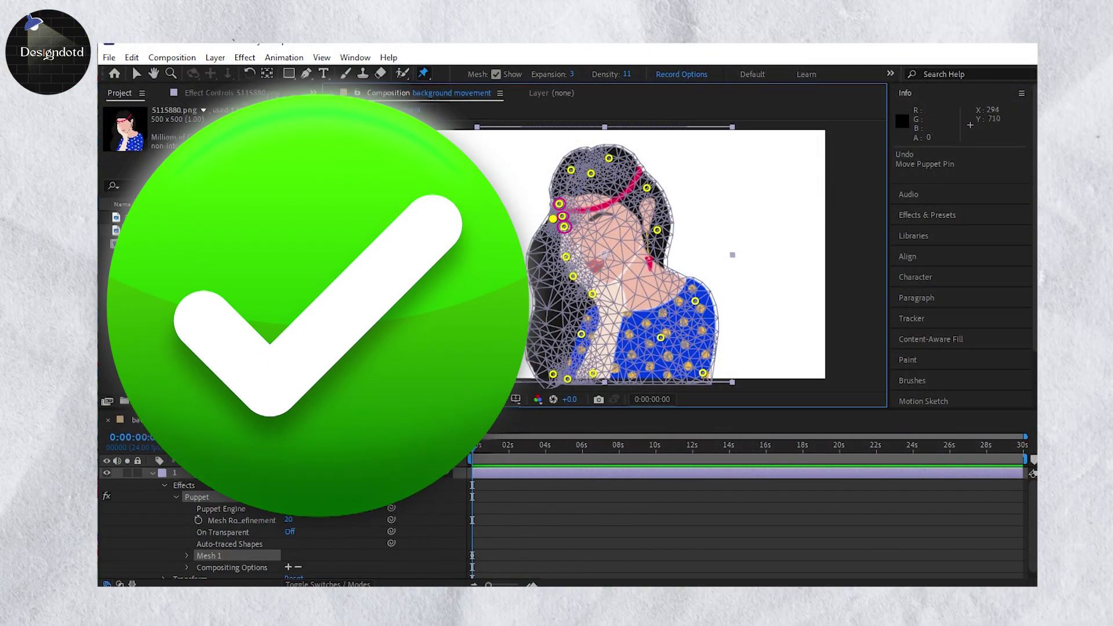
# - Undo a trial move of the pin halfway down the long hair, and try recording motion for the pin beside the forehead
pyautogui.moveTo(551, 307)
pyautogui.mouseDown()
pyautogui.moveTo(534, 294)
pyautogui.moveTo(546, 305)
pyautogui.mouseUp()
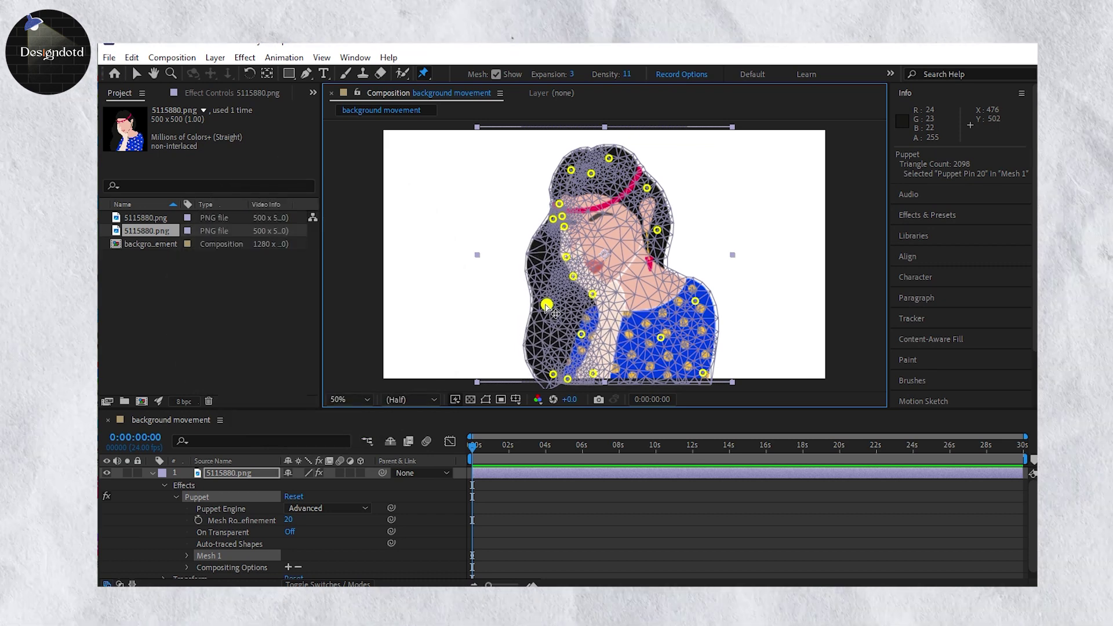
pyautogui.hotkey('ctrl', 'z')
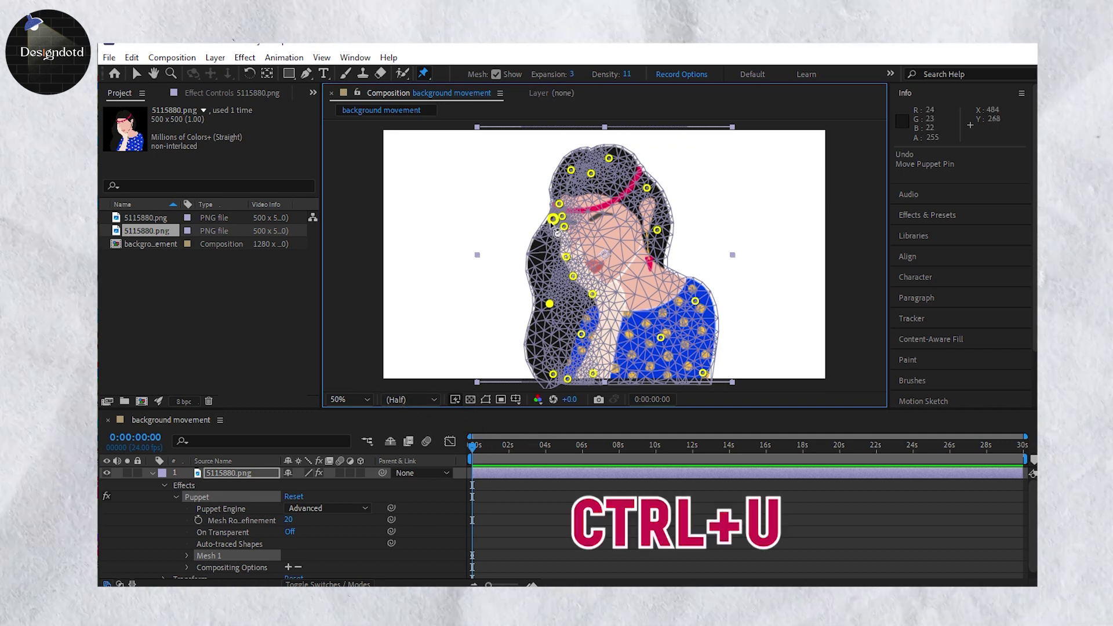
pyautogui.hotkey('ctrl', 'u')
pyautogui.moveTo(550, 218)
pyautogui.mouseDown()
pyautogui.moveTo(538, 206)
pyautogui.moveTo(549, 218)
pyautogui.mouseUp()
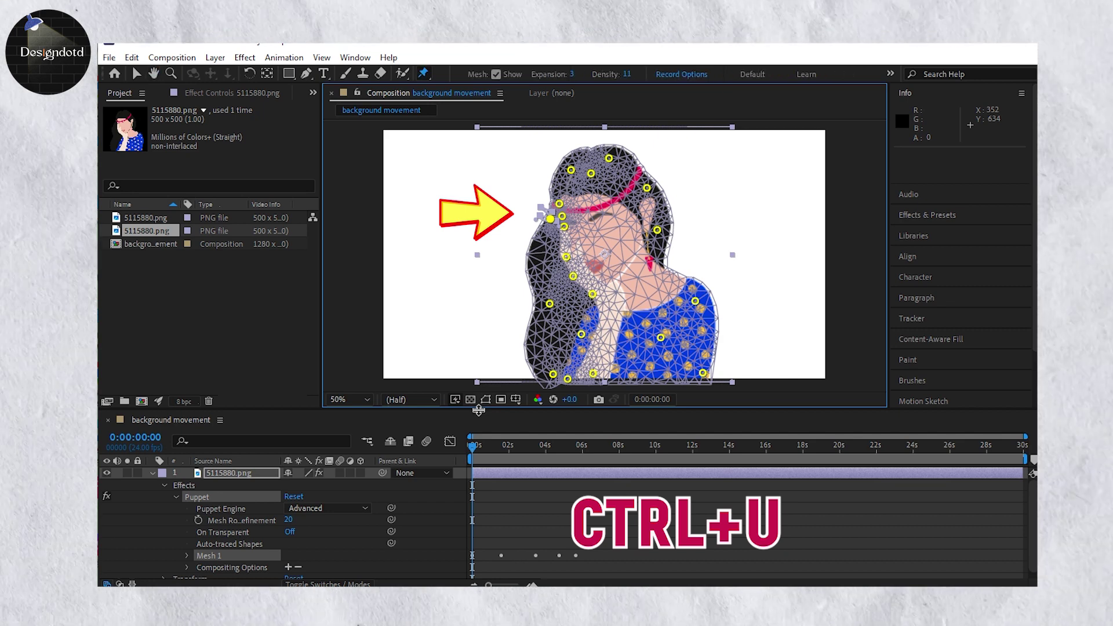
pyautogui.click(471, 447)
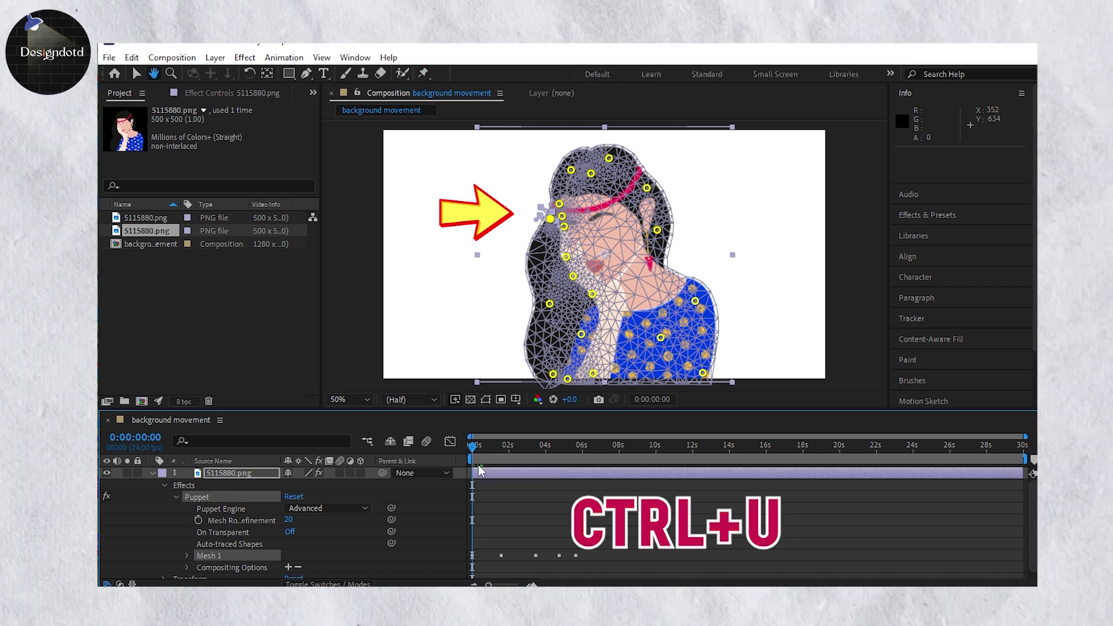
pyautogui.press('space')
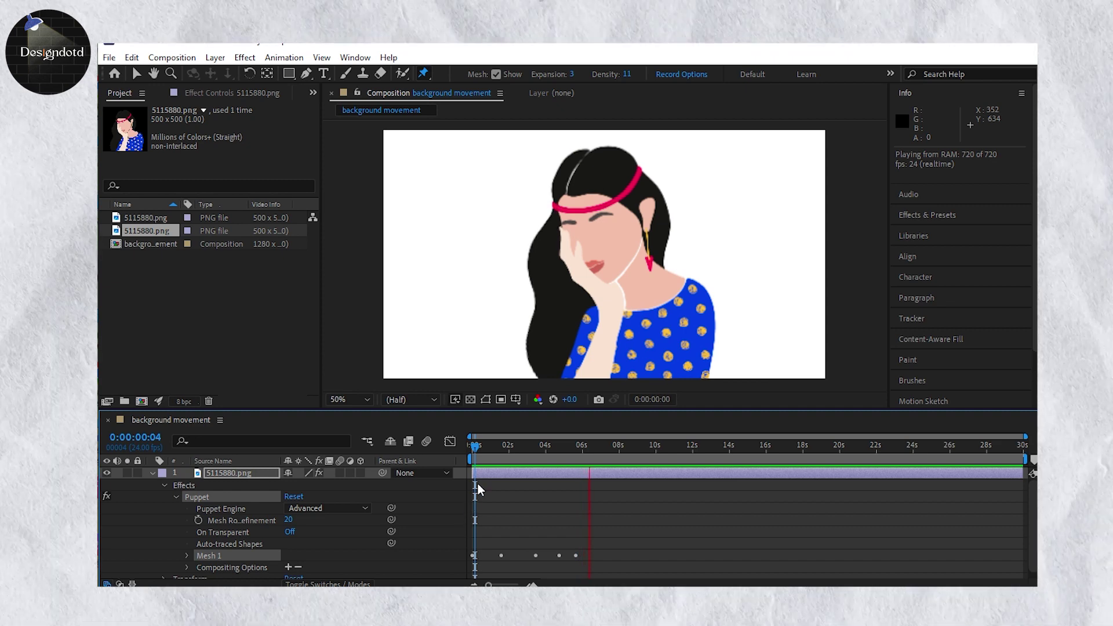
pyautogui.click(464, 444)
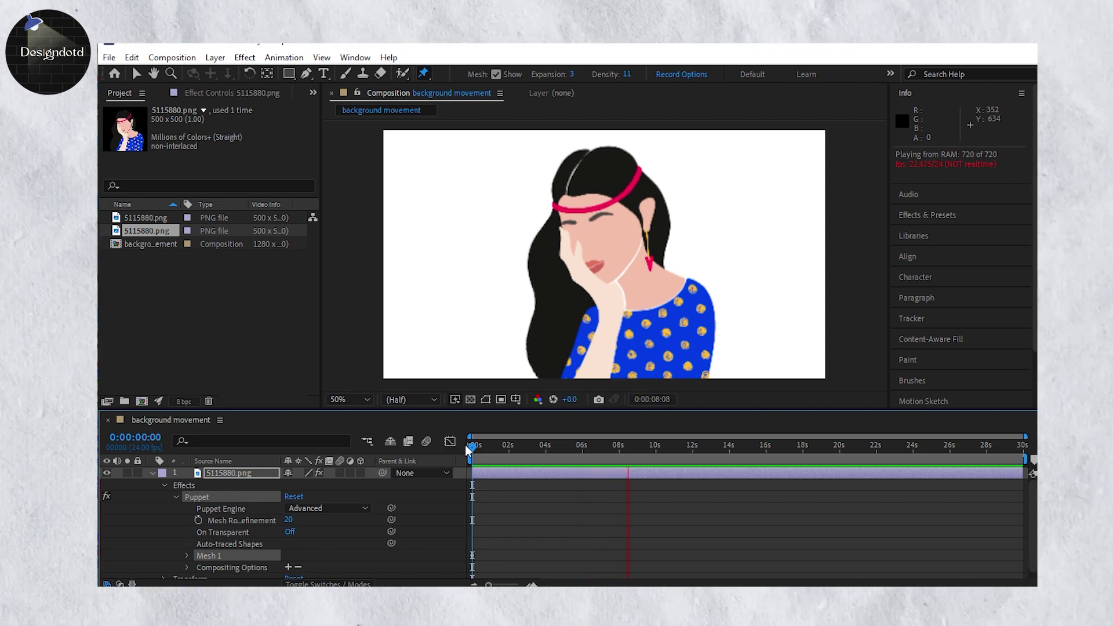
pyautogui.click(603, 96)
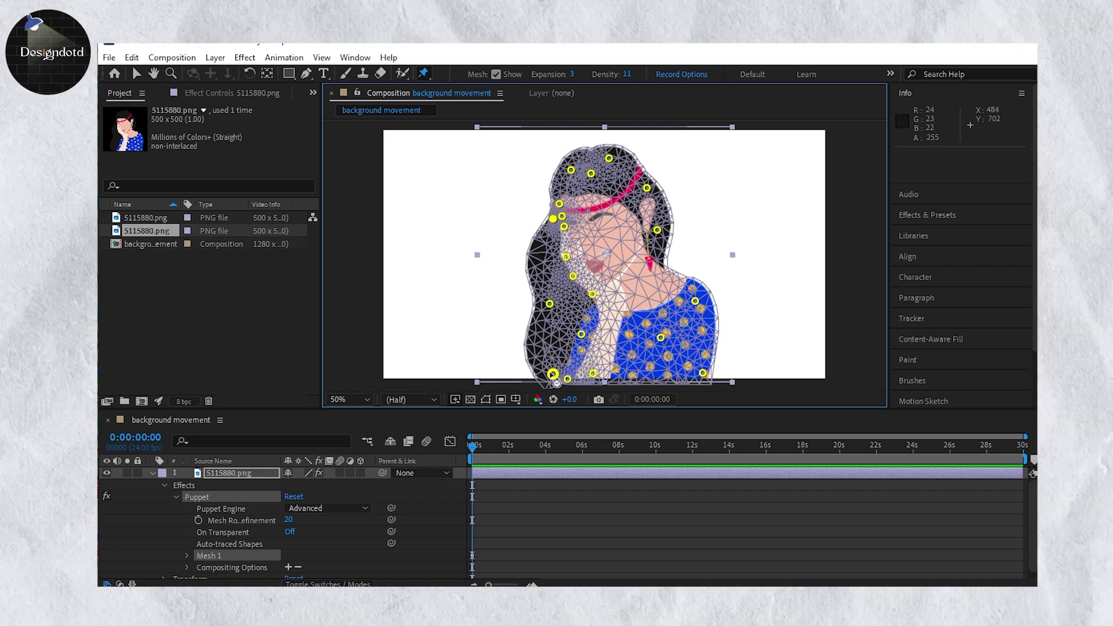
# - Try recording a swaying motion for the hair-tip pin from the start of the composition and preview it
pyautogui.press('space')
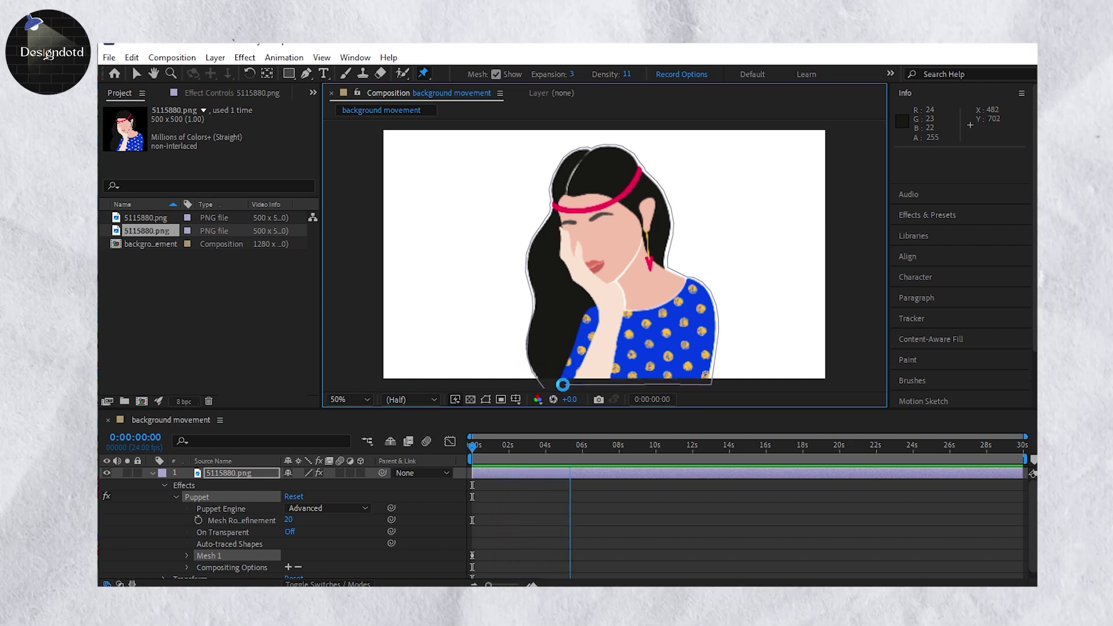
pyautogui.press('space')
pyautogui.press('space')
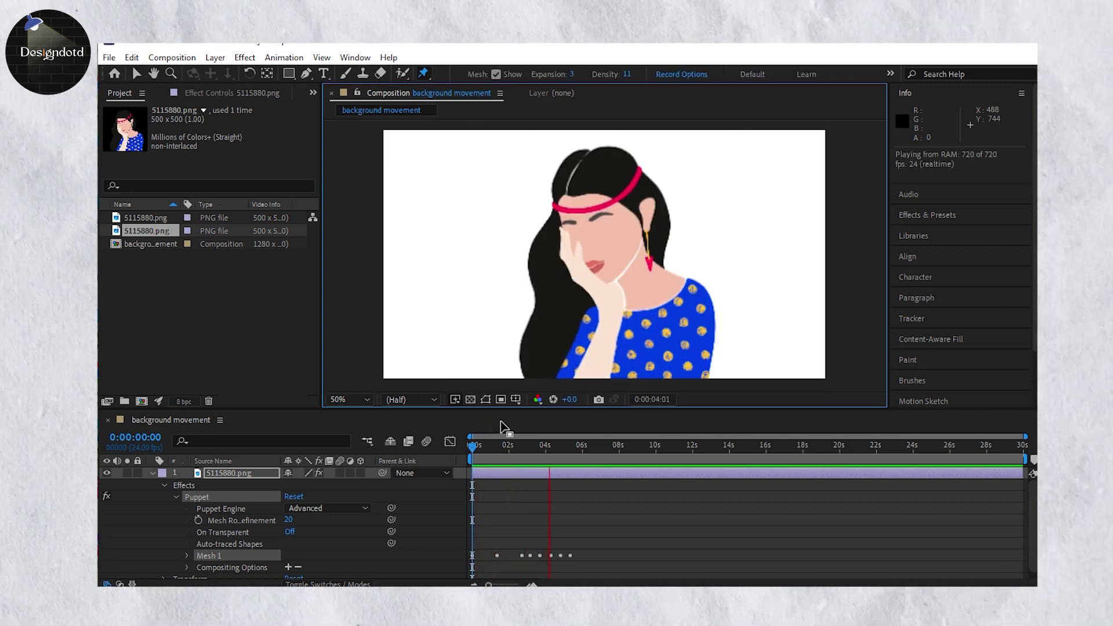
pyautogui.click(469, 445)
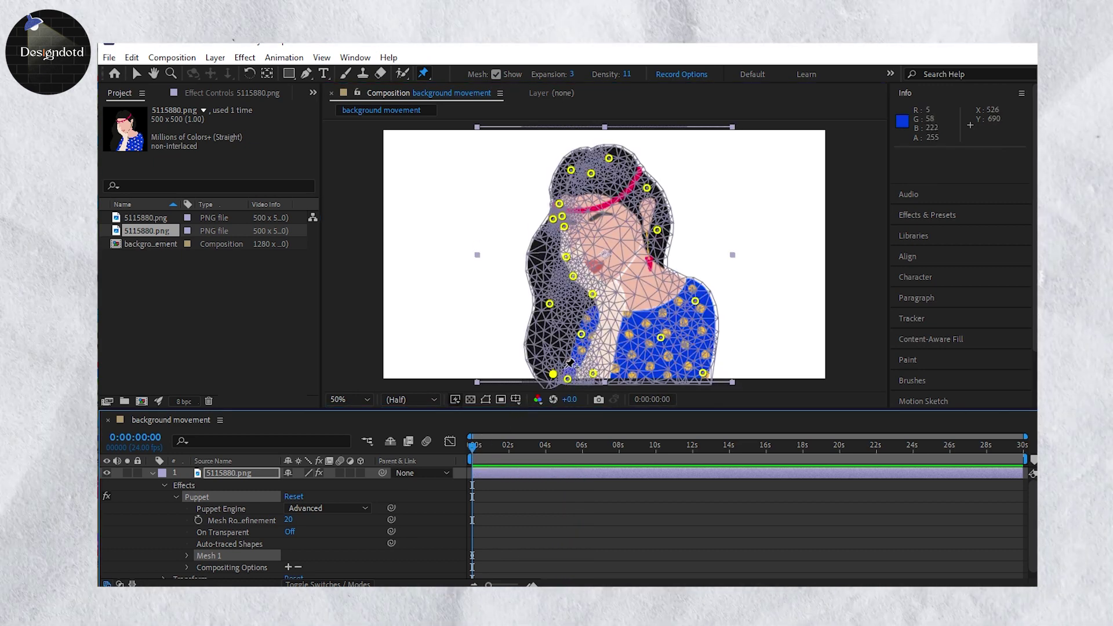
# - Add two more puppet pins at the bottom of the sleeve next to the hair tip
pyautogui.click(565, 367)
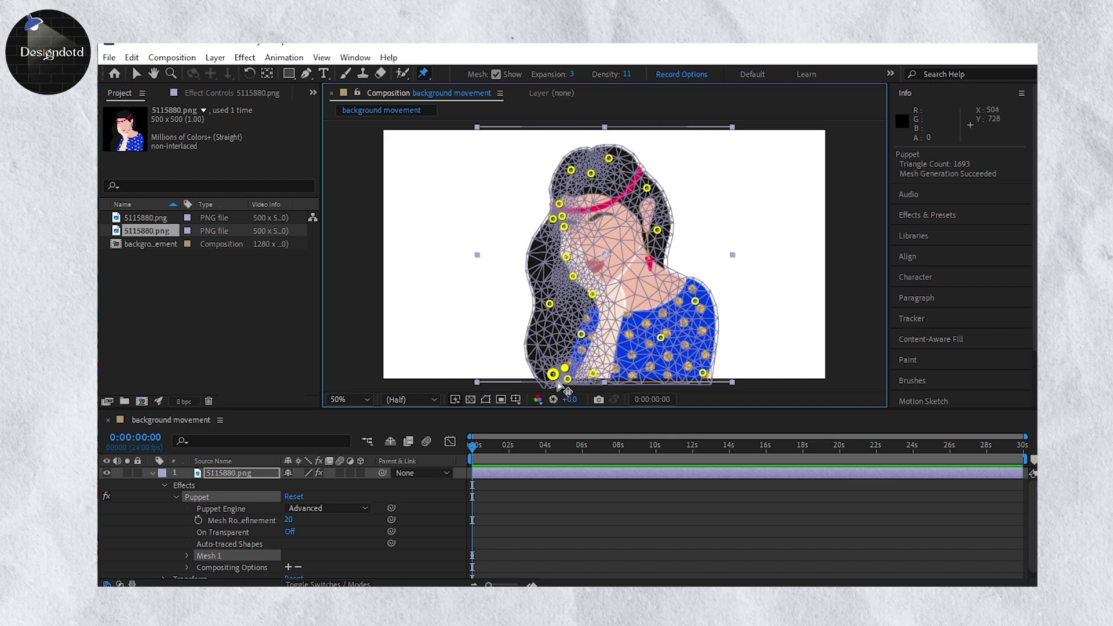
pyautogui.click(567, 379)
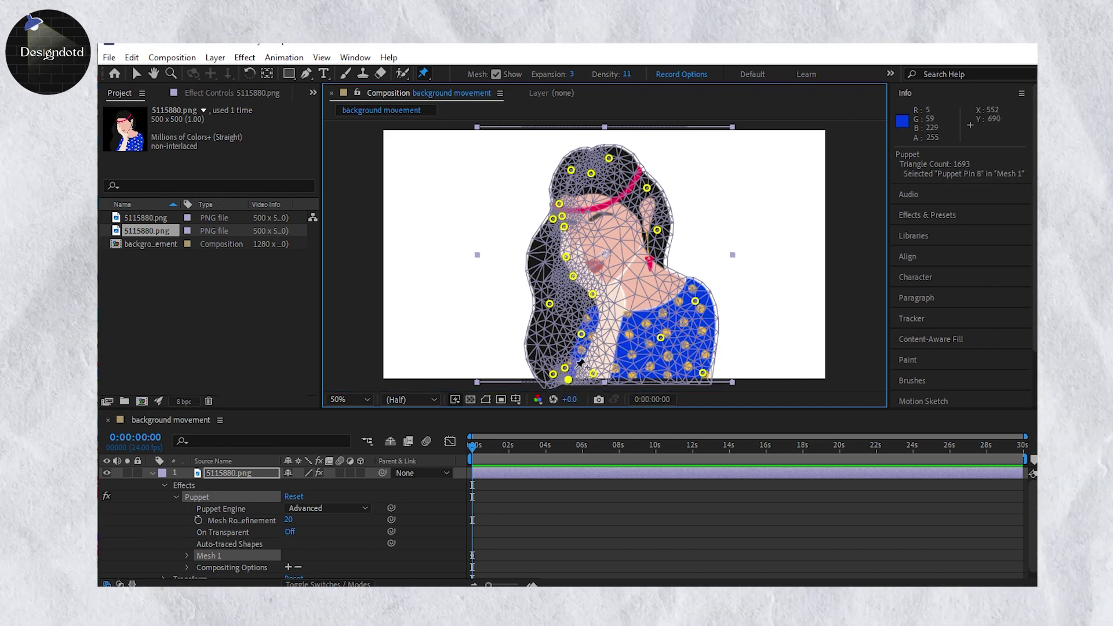
pyautogui.click(579, 375)
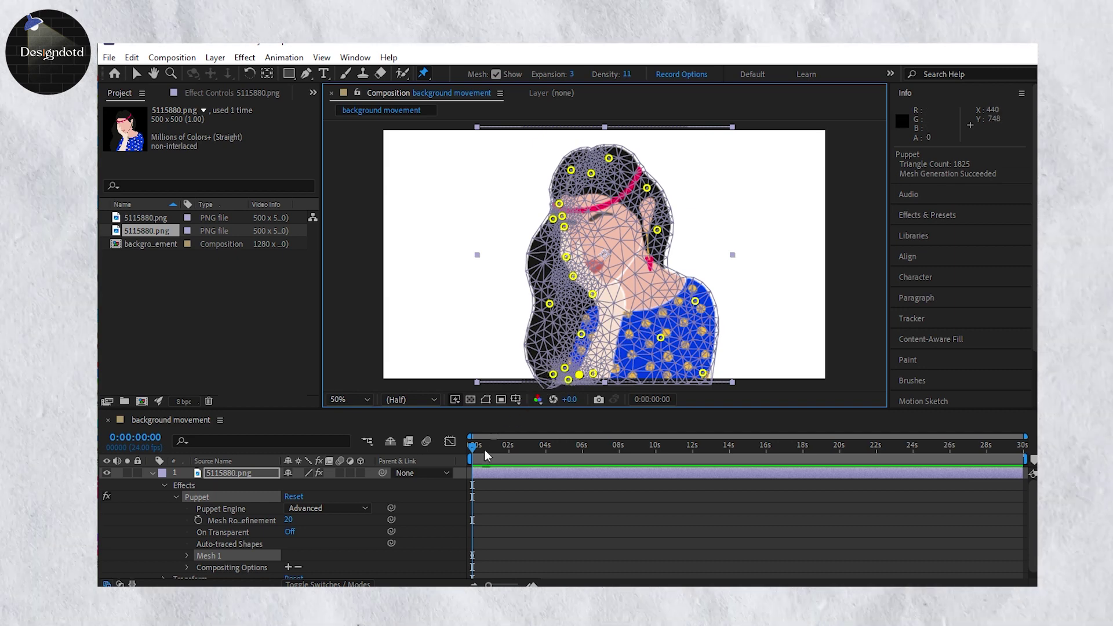
# - Record a gentle swaying motion for the hair-tip pin starting at 0:00:00:00, and preview the animation
pyautogui.click(550, 376)
pyautogui.moveTo(548, 376); pyautogui.dragTo(532, 369)
pyautogui.moveTo(558, 389)
pyautogui.keyDown('ctrl'); pyautogui.mouseDown()
pyautogui.moveTo(531, 370)
pyautogui.moveTo(557, 385)
pyautogui.mouseUp(); pyautogui.keyUp('ctrl')
pyautogui.press('space')
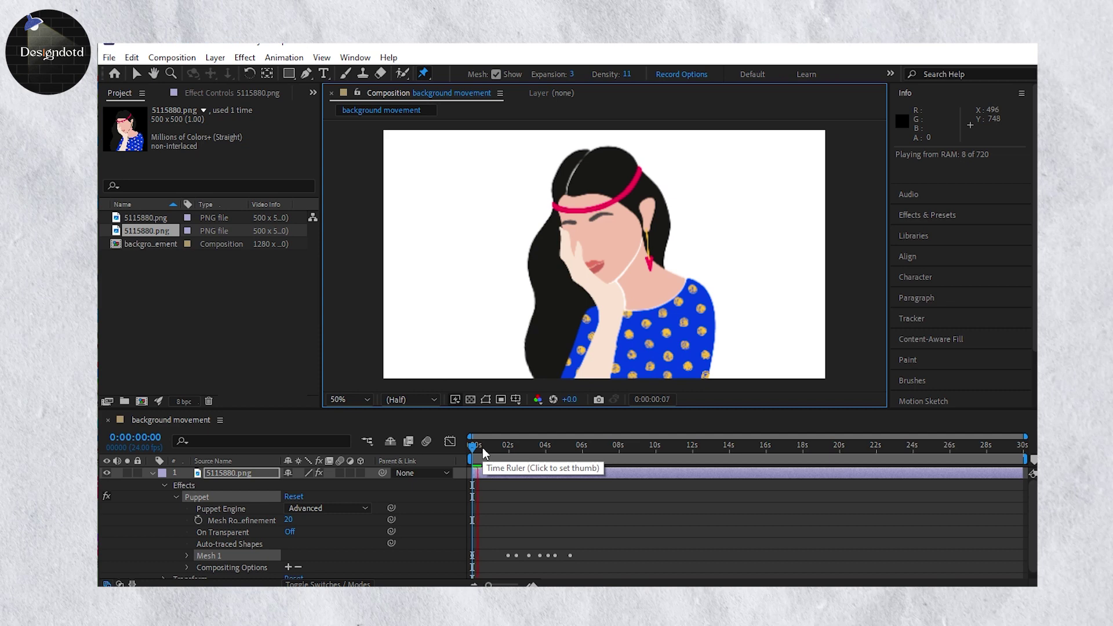
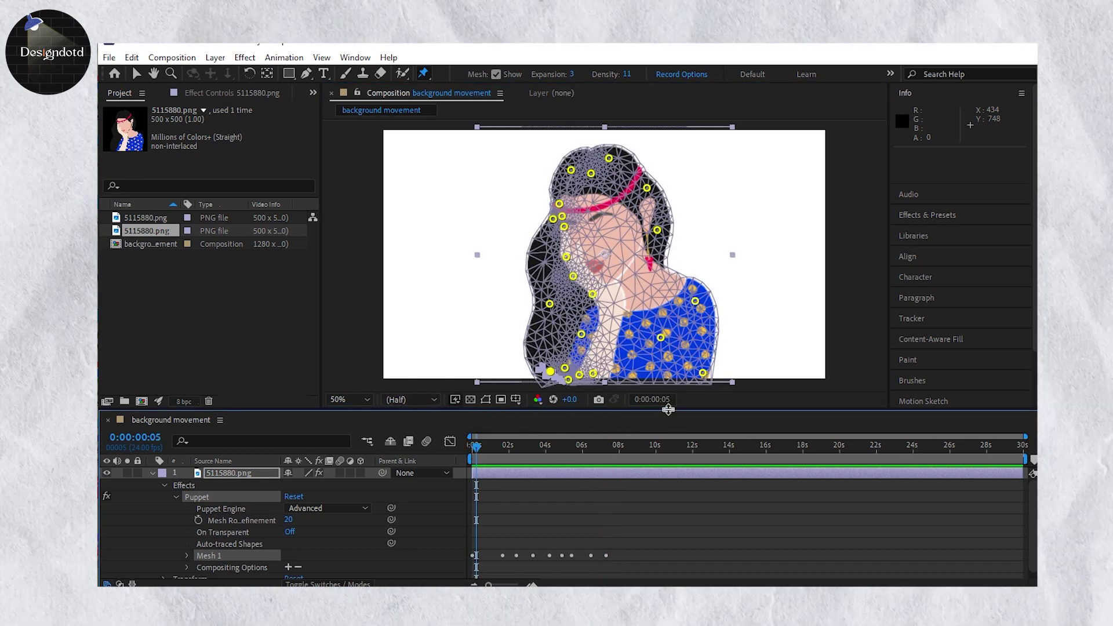
pyautogui.press('space')
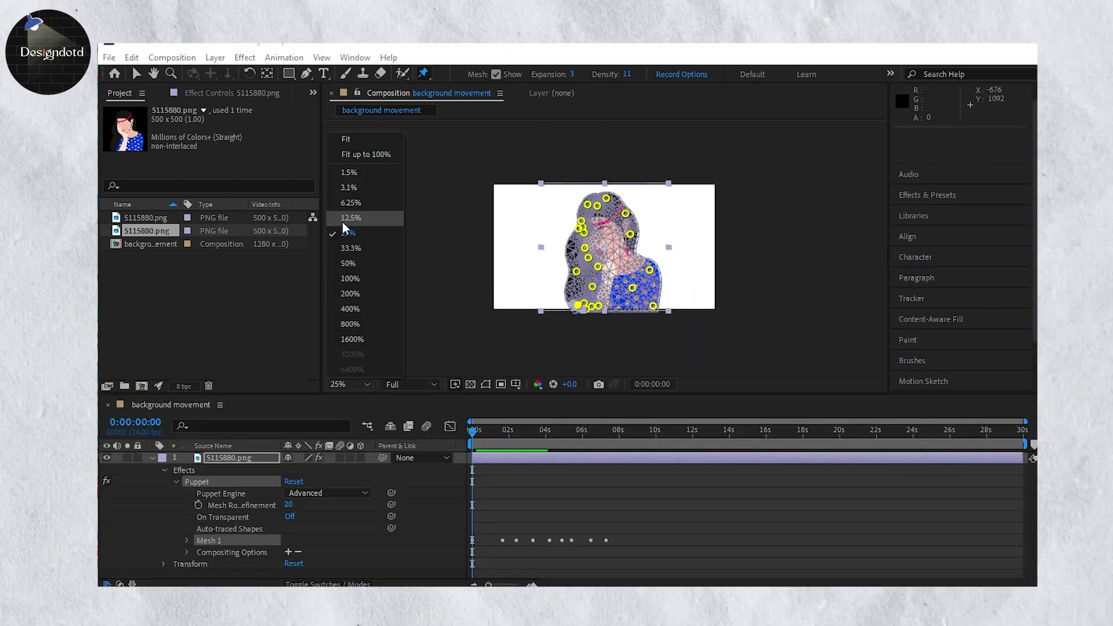
# - Set the composition magnification to 50%, record a slight sway for the pin halfway down the long hair, and preview it
pyautogui.click(348, 262)
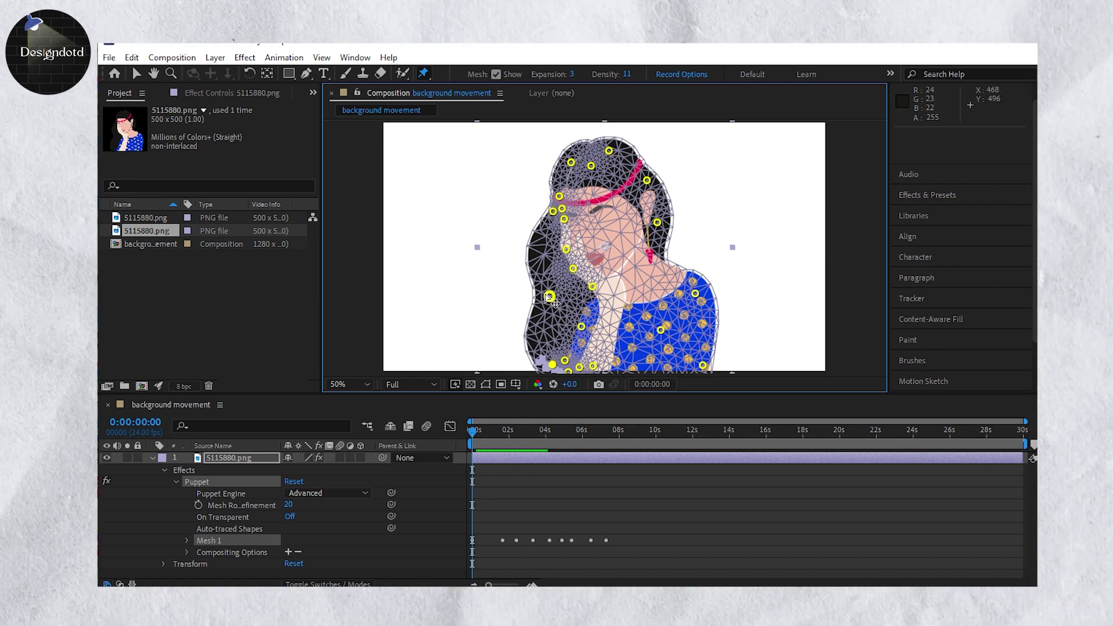
pyautogui.moveTo(550, 296)
pyautogui.mouseDown()
pyautogui.moveTo(571, 300)
pyautogui.moveTo(548, 296)
pyautogui.mouseUp()
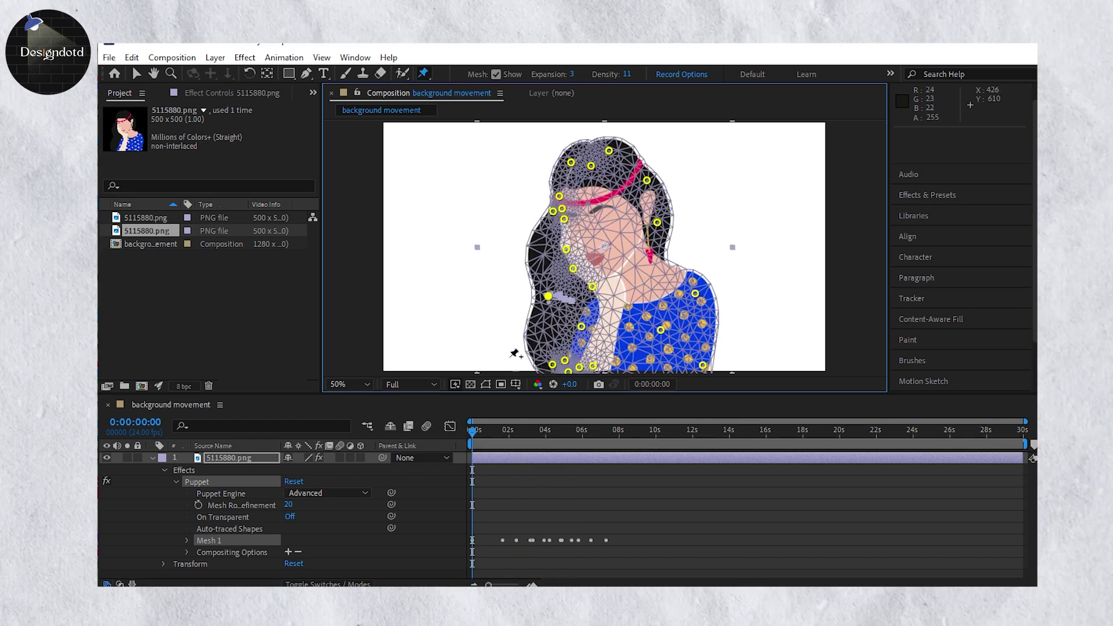
pyautogui.press('space')
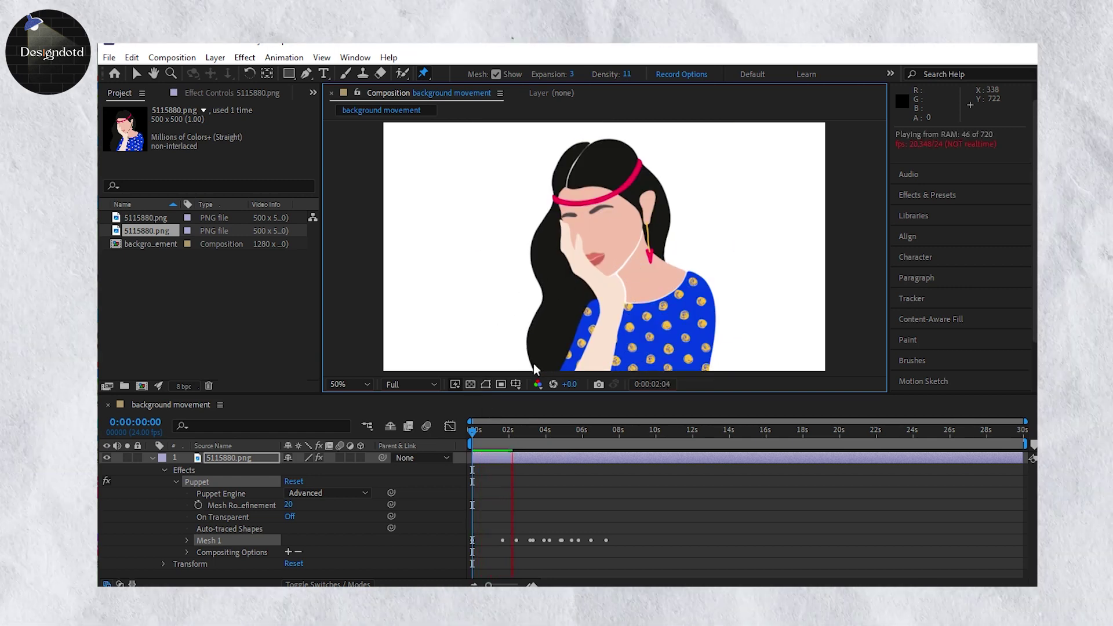
# - Return to 0:00:00:00, record a slight motion for the hair pin beside the forehead, and preview the animation
pyautogui.click(474, 433)
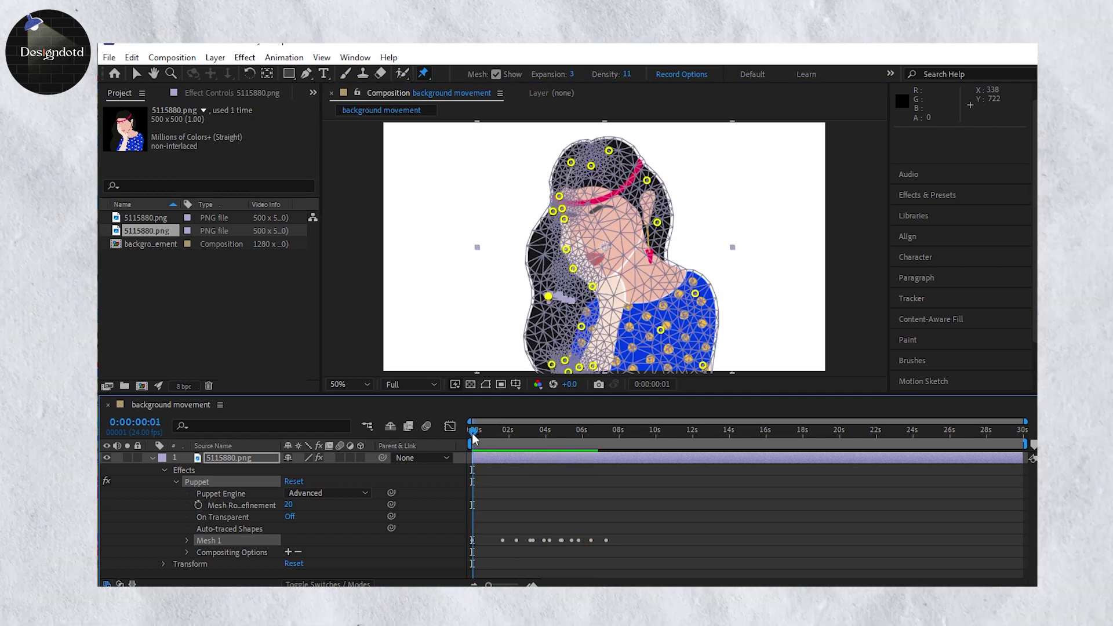
pyautogui.click(471, 433)
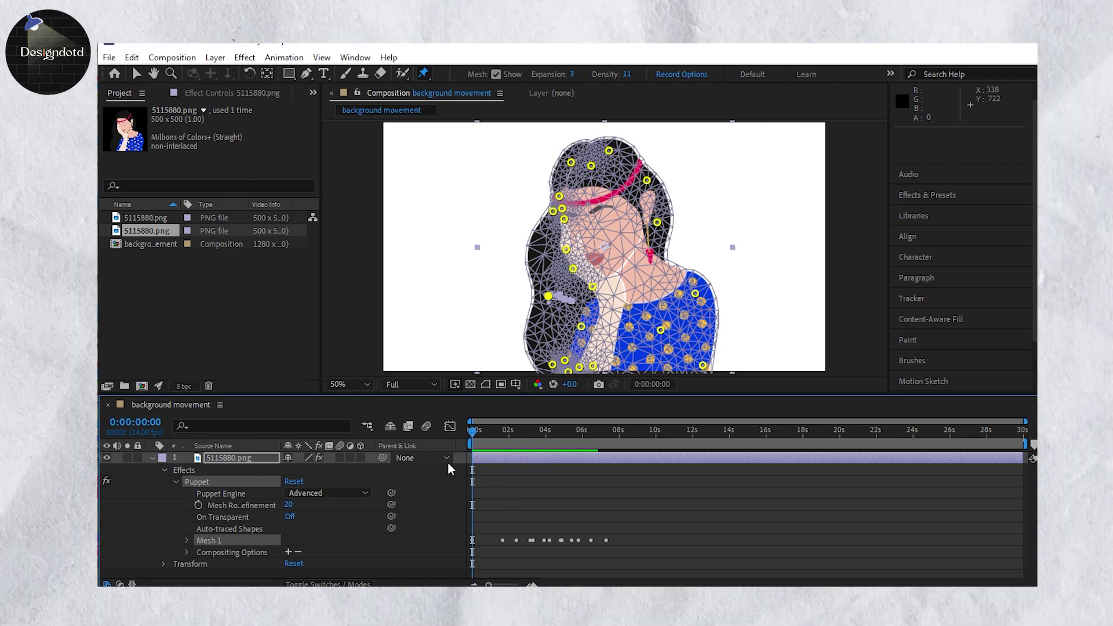
pyautogui.keyDown('ctrl'); pyautogui.click(551, 212); pyautogui.keyUp('ctrl')
pyautogui.moveTo(551, 211); pyautogui.dragTo(553, 219)
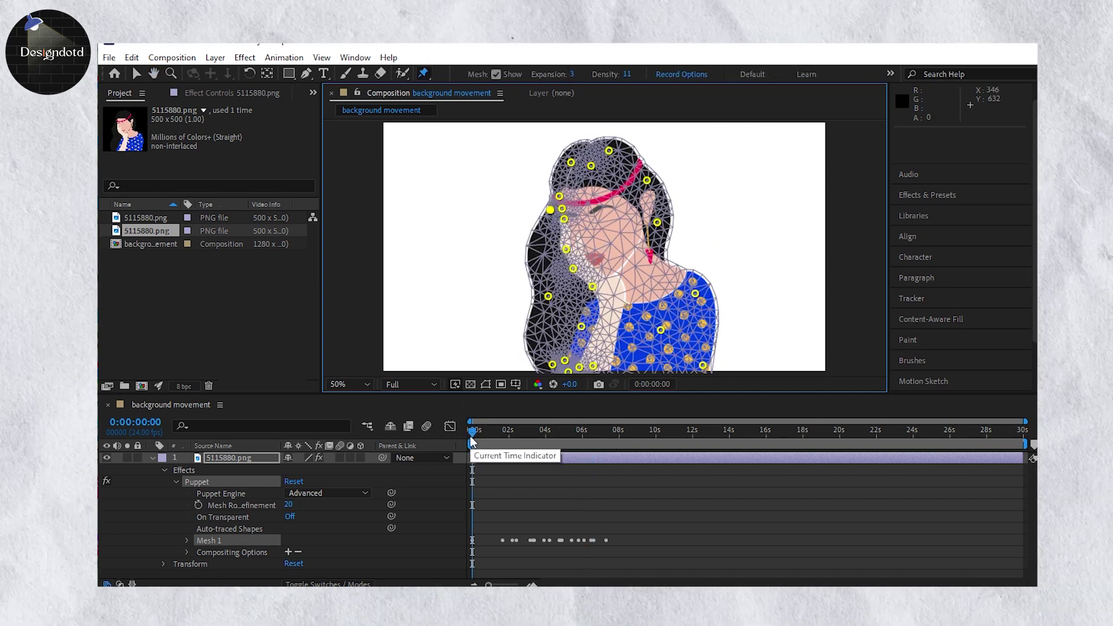
pyautogui.press('space')
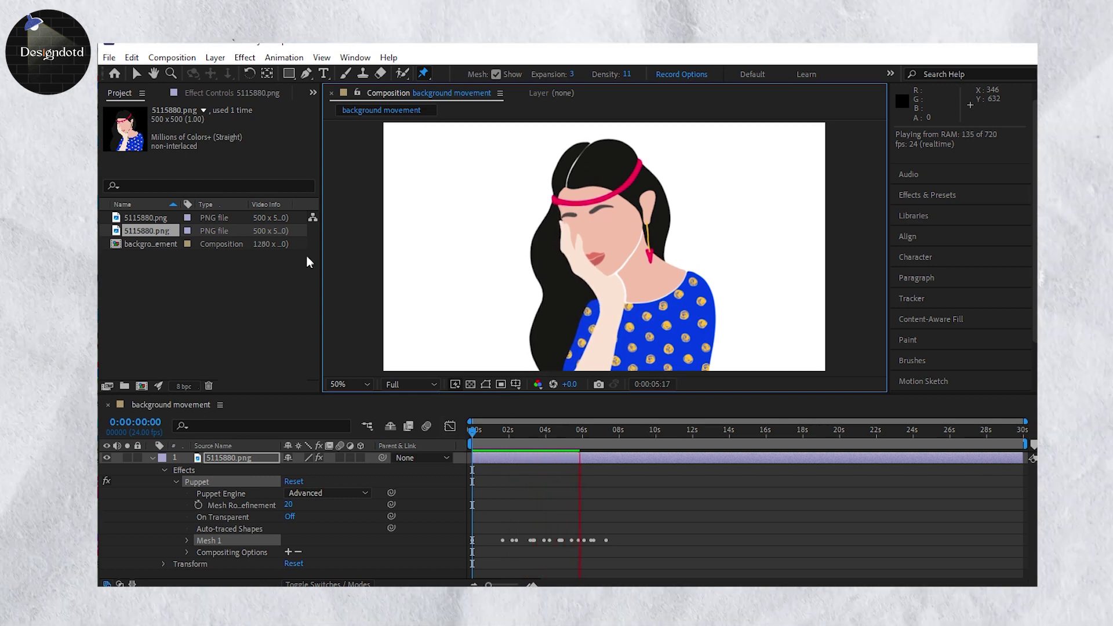
# - Save the project as "pixoury hair444" in the reel mela folder, without replacing the existing pixoury hair file
pyautogui.click(109, 58)
pyautogui.click(168, 167)
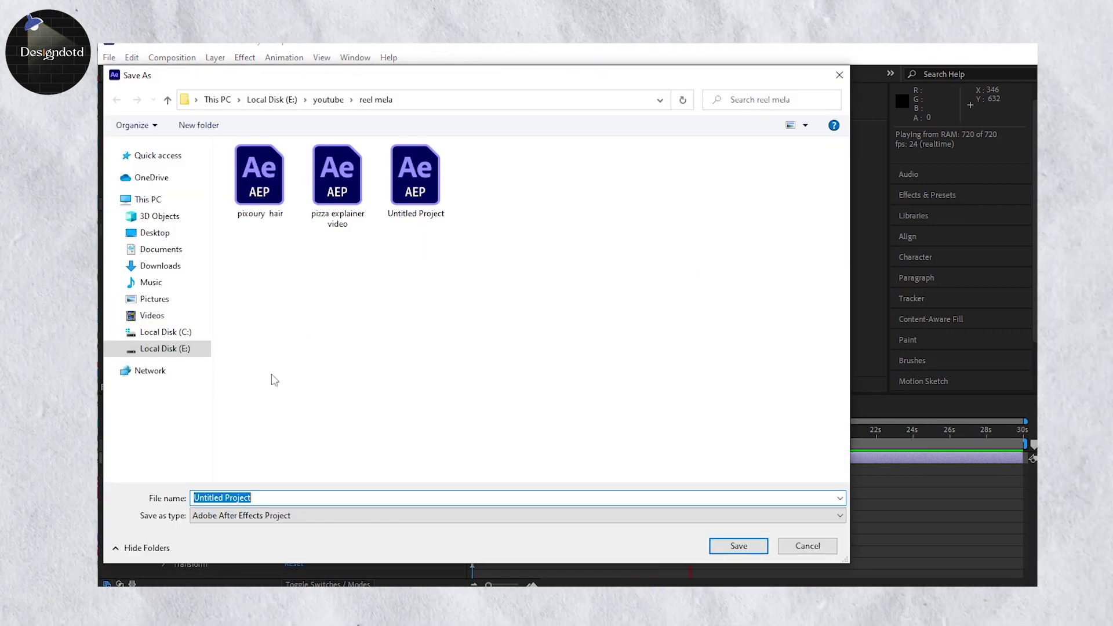
pyautogui.click(260, 215)
pyautogui.doubleClick(260, 214)
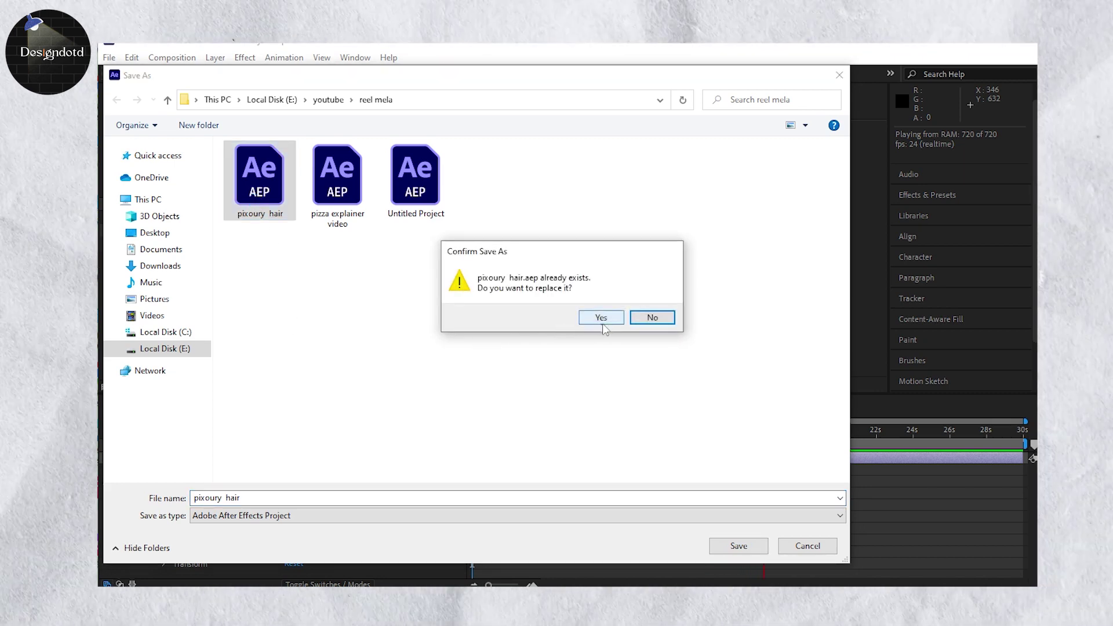
pyautogui.click(652, 319)
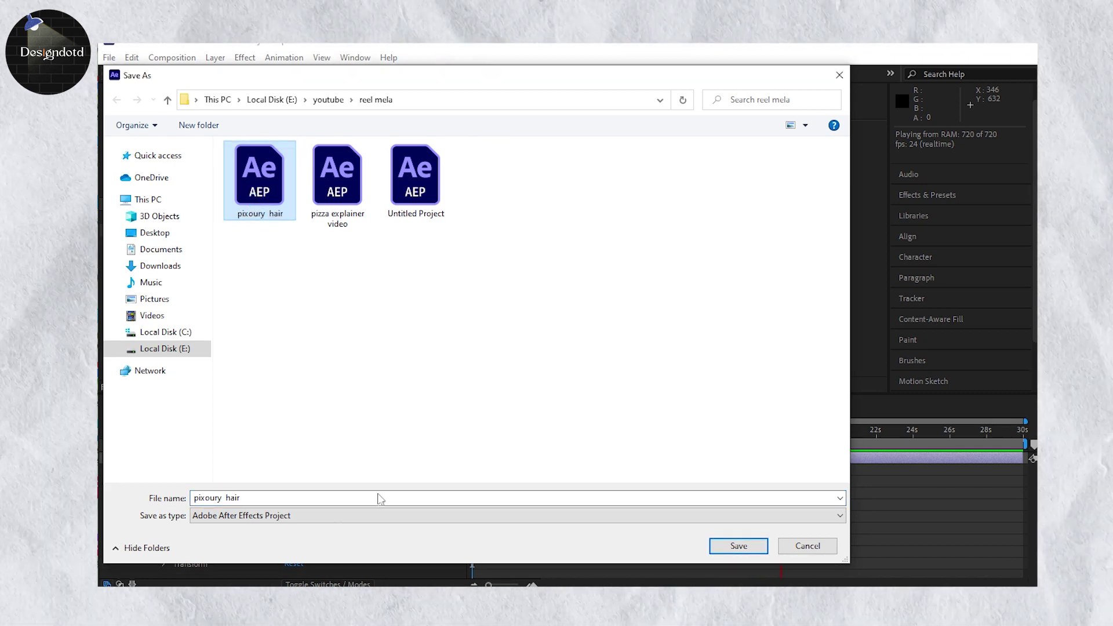
pyautogui.click(264, 497)
pyautogui.write('444')
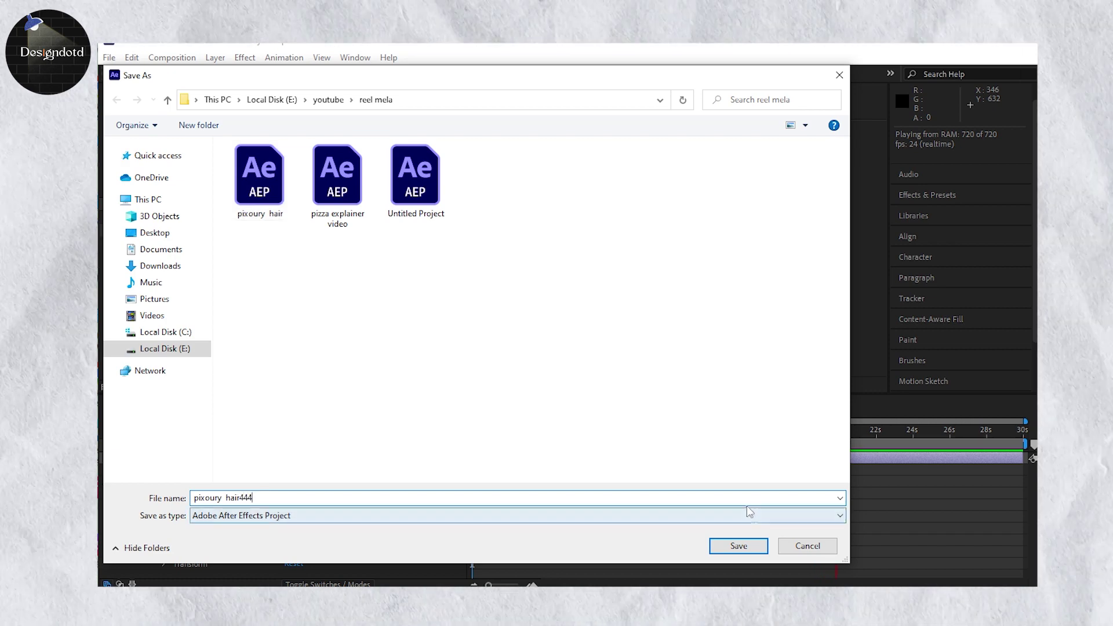
pyautogui.click(738, 547)
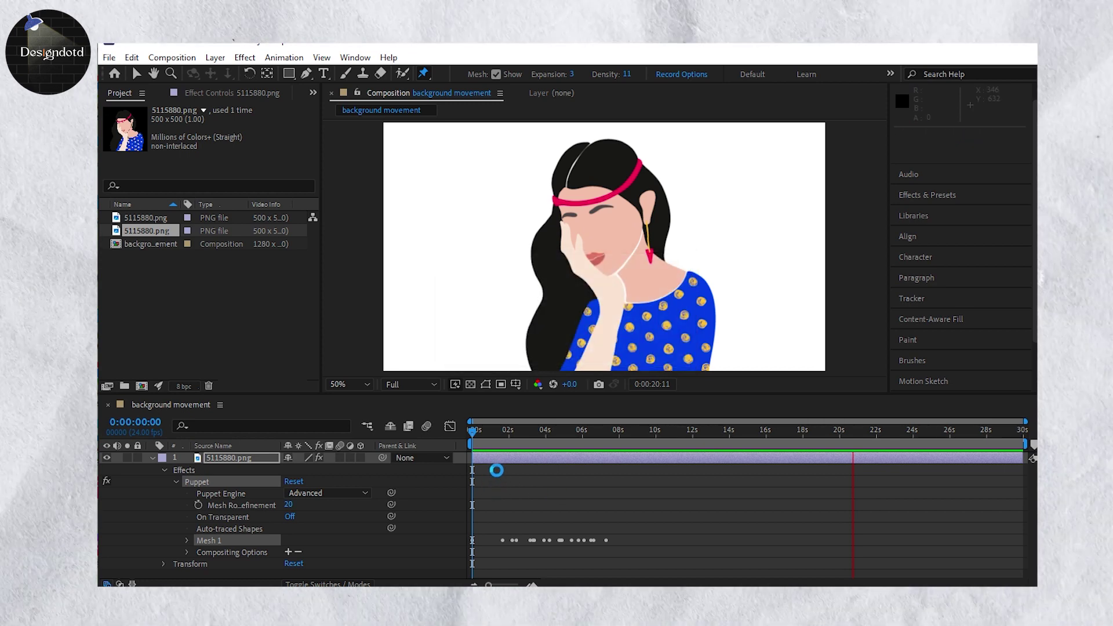
# - Play back the hair animation and return the playhead to the start of the timeline
pyautogui.press('space')
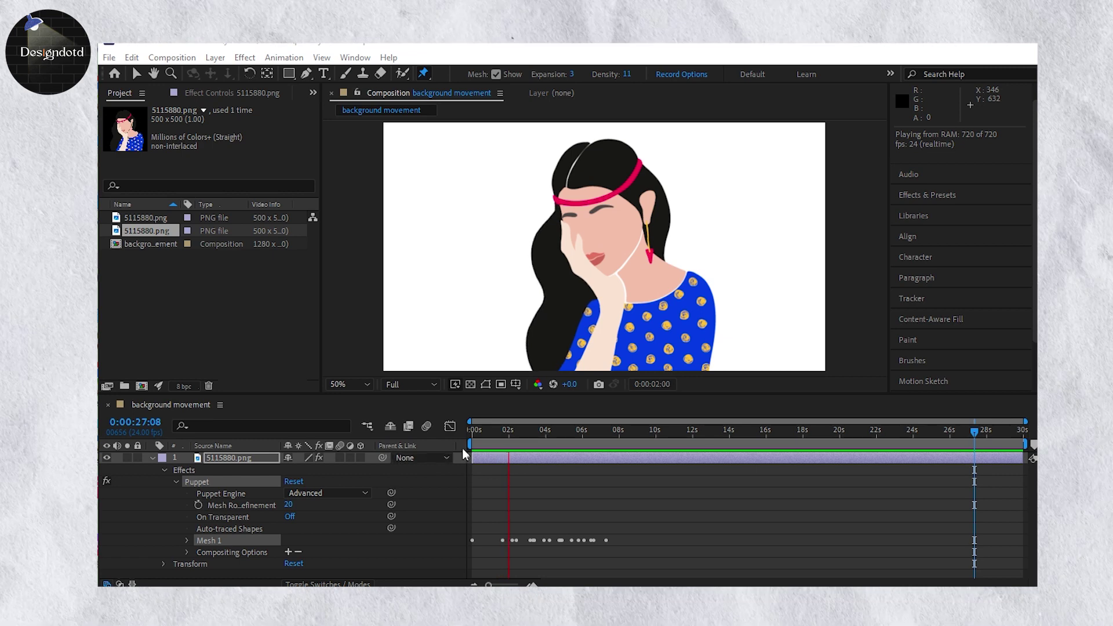
pyautogui.press('space')
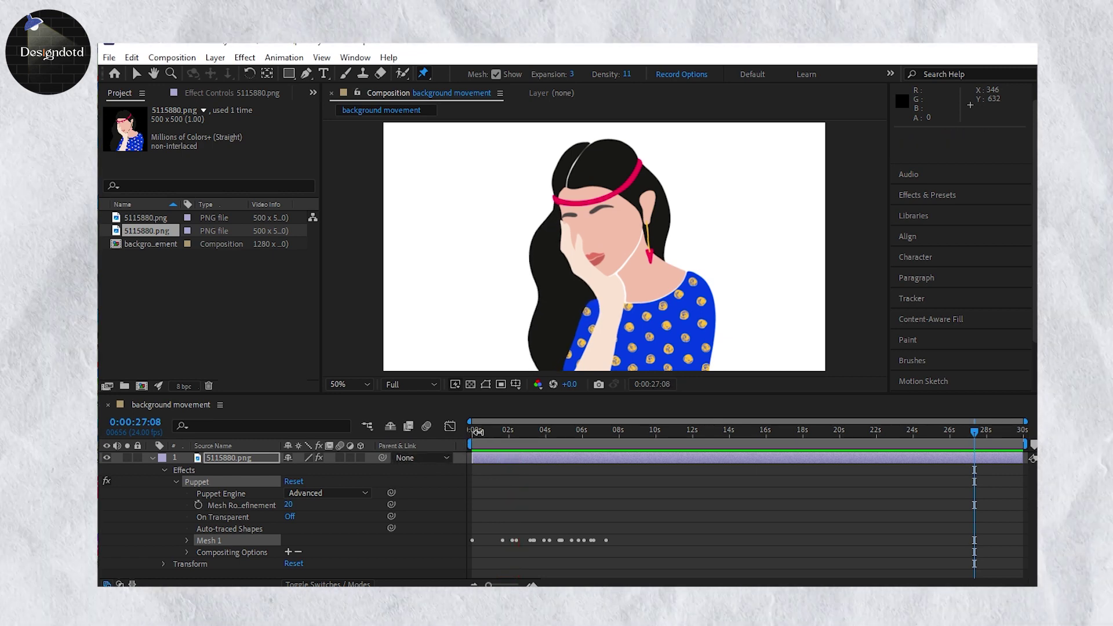
pyautogui.moveTo(482, 448); pyautogui.dragTo(456, 475)
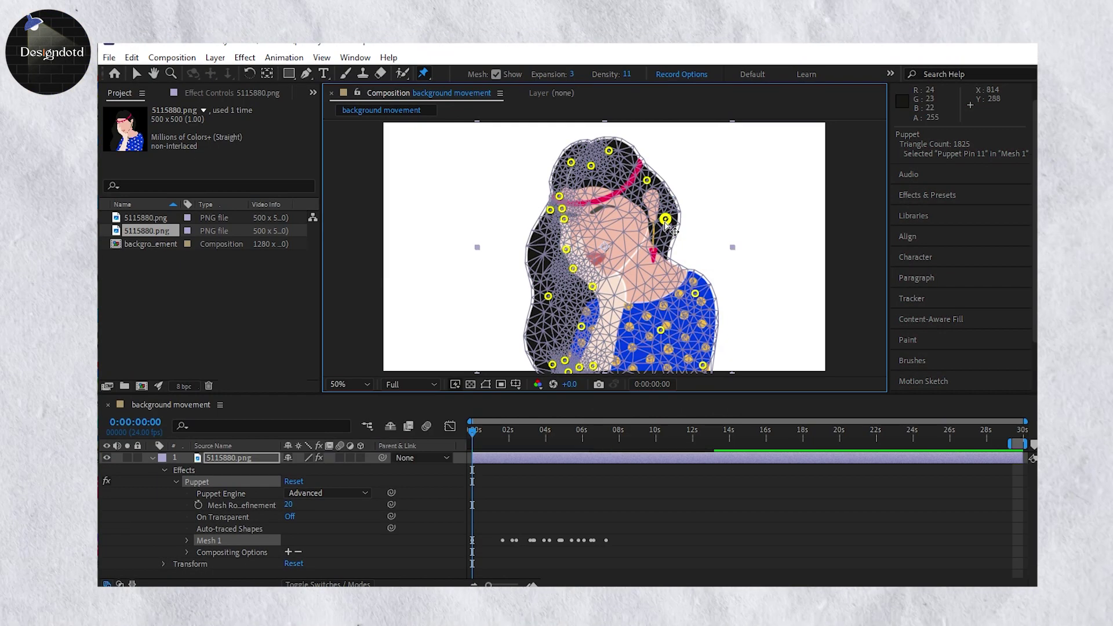
# - Undo the trial moves of the pin in the hair behind the ear
pyautogui.click(657, 222)
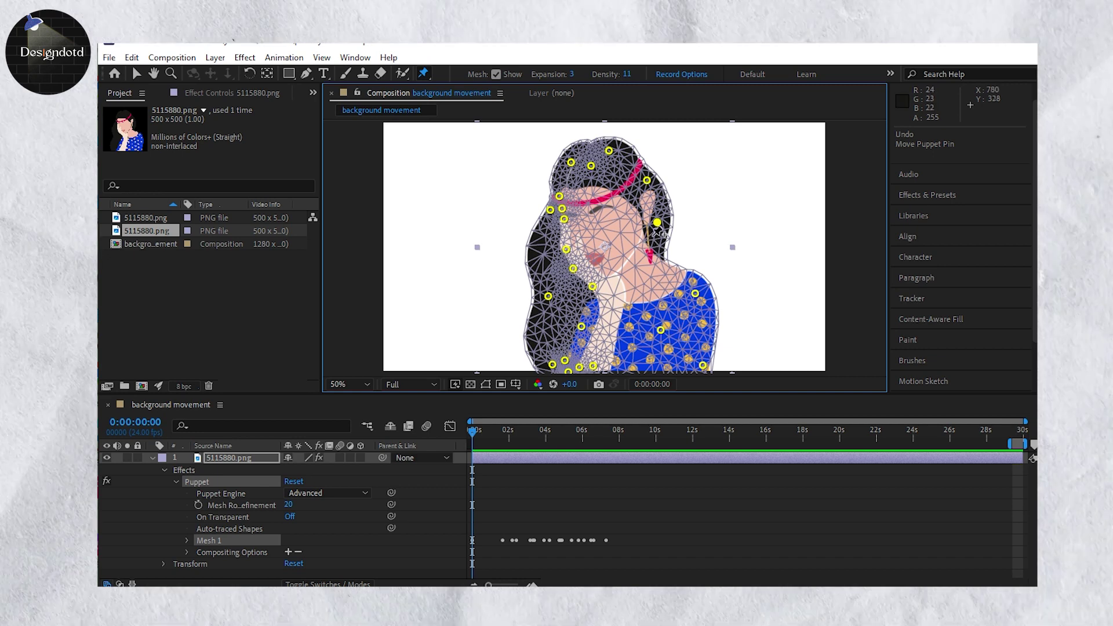
pyautogui.click(659, 222)
pyautogui.moveTo(669, 231); pyautogui.dragTo(671, 222)
pyautogui.hotkey('ctrl', 'z')
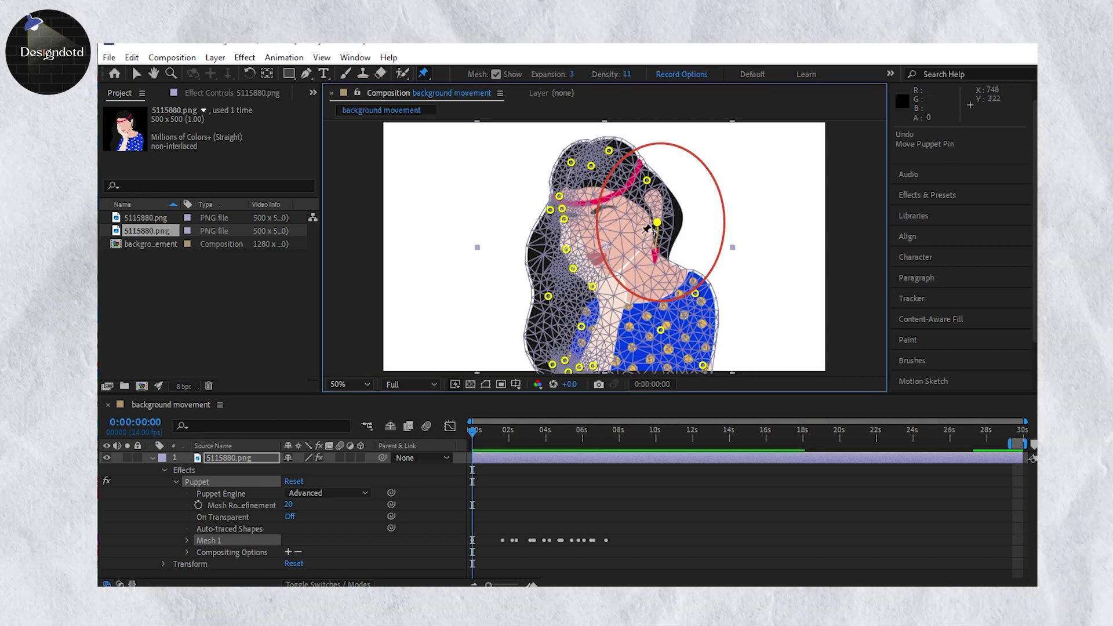
# - Add a puppet pin on the cheek in front of the ear, undoing the test move of the pin behind the ear
pyautogui.click(636, 223)
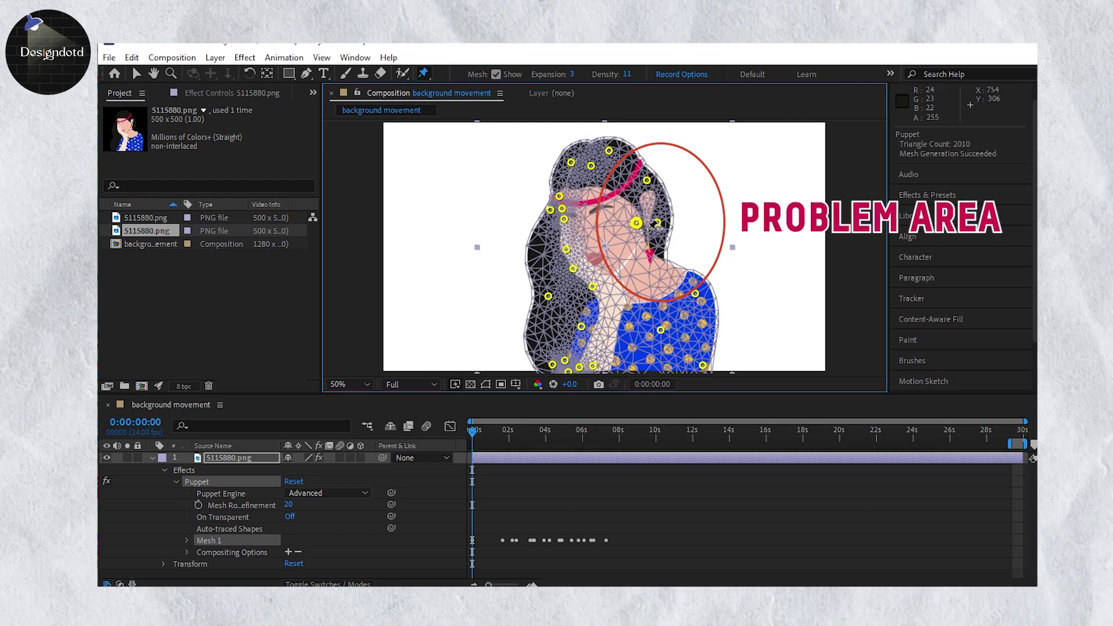
pyautogui.moveTo(666, 224); pyautogui.dragTo(673, 223)
pyautogui.hotkey('ctrl', 'z')
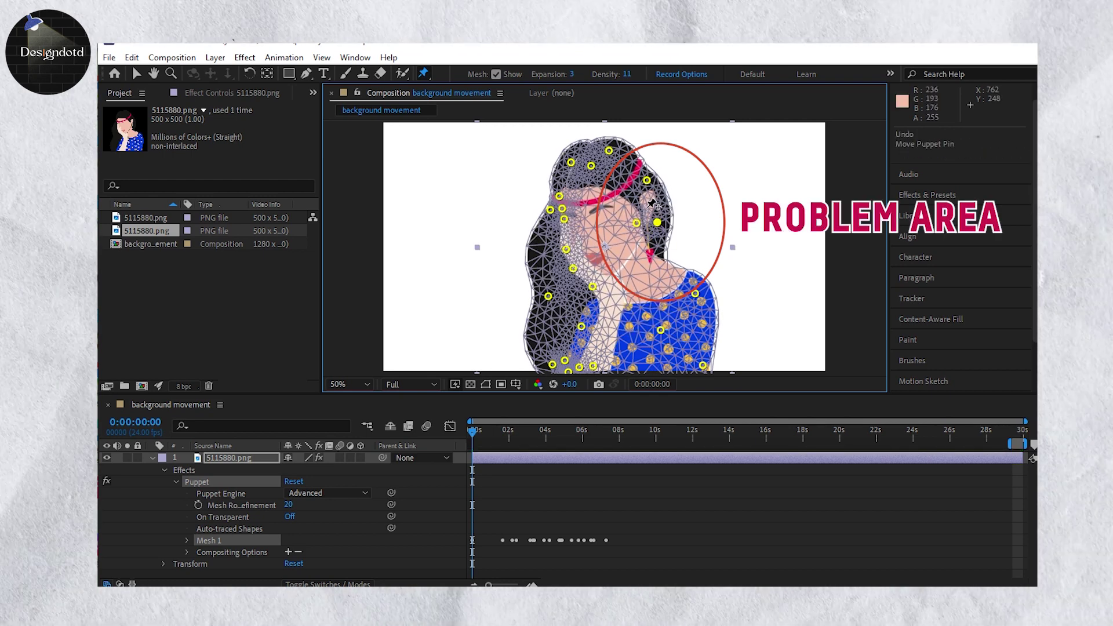
# - Add two puppet pins on the middle of the ear, undoing the test moves of the pin in the hair behind it
pyautogui.click(646, 207)
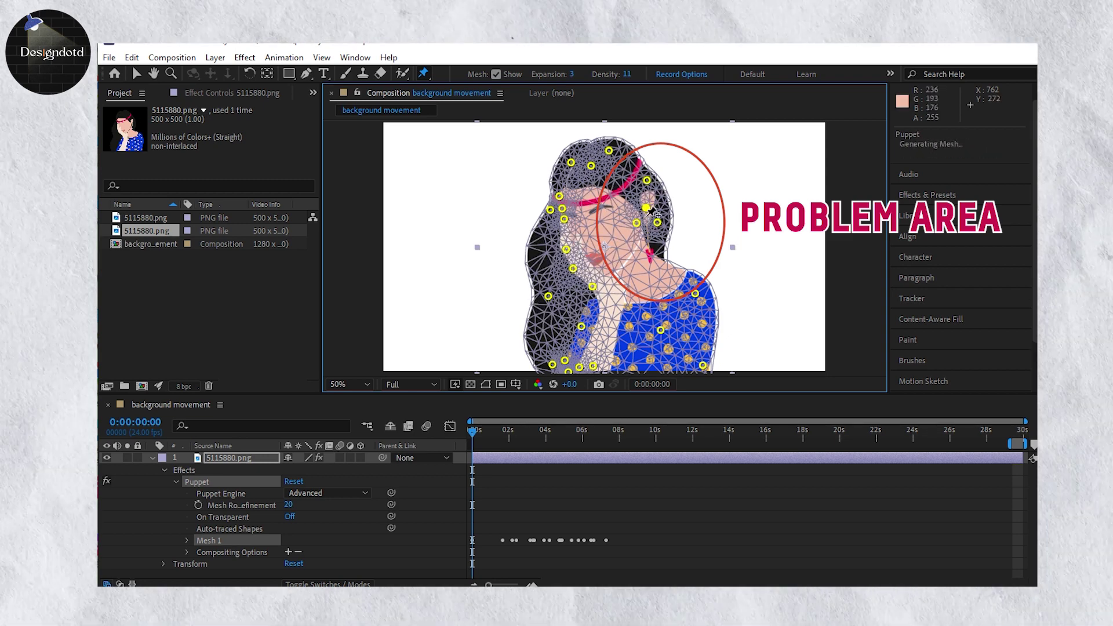
pyautogui.click(645, 215)
pyautogui.moveTo(661, 225); pyautogui.dragTo(656, 226)
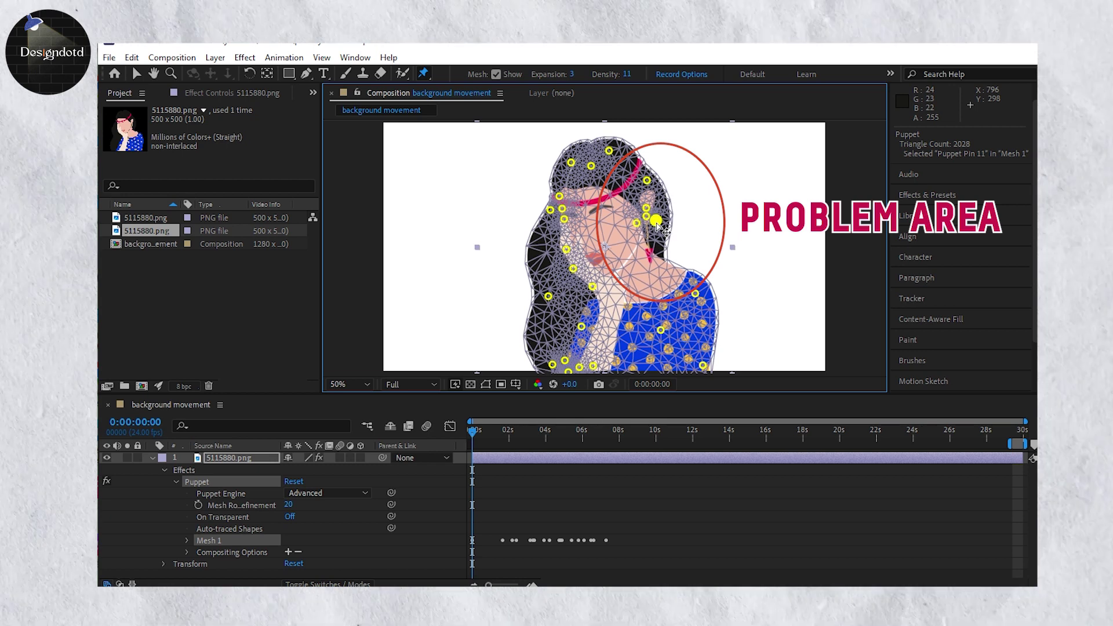
pyautogui.hotkey('ctrl', 'z')
pyautogui.hotkey('ctrl', 'z')
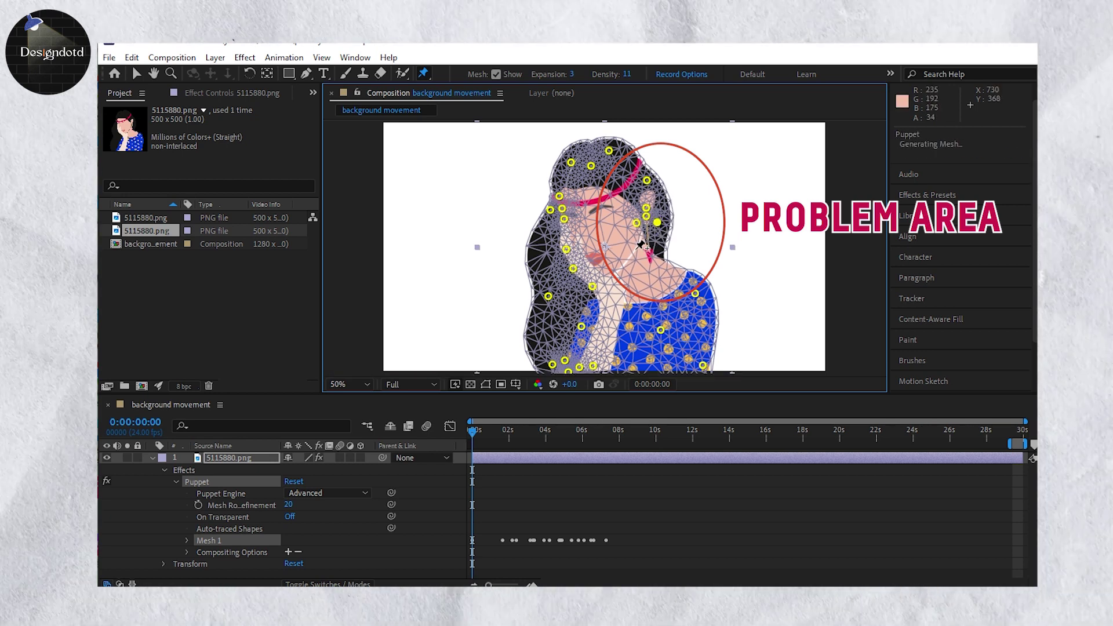
# - Add puppet pins along the jaw, neck and bare shoulder, undoing the test move of the pin in the hair behind the ear
pyautogui.click(618, 272)
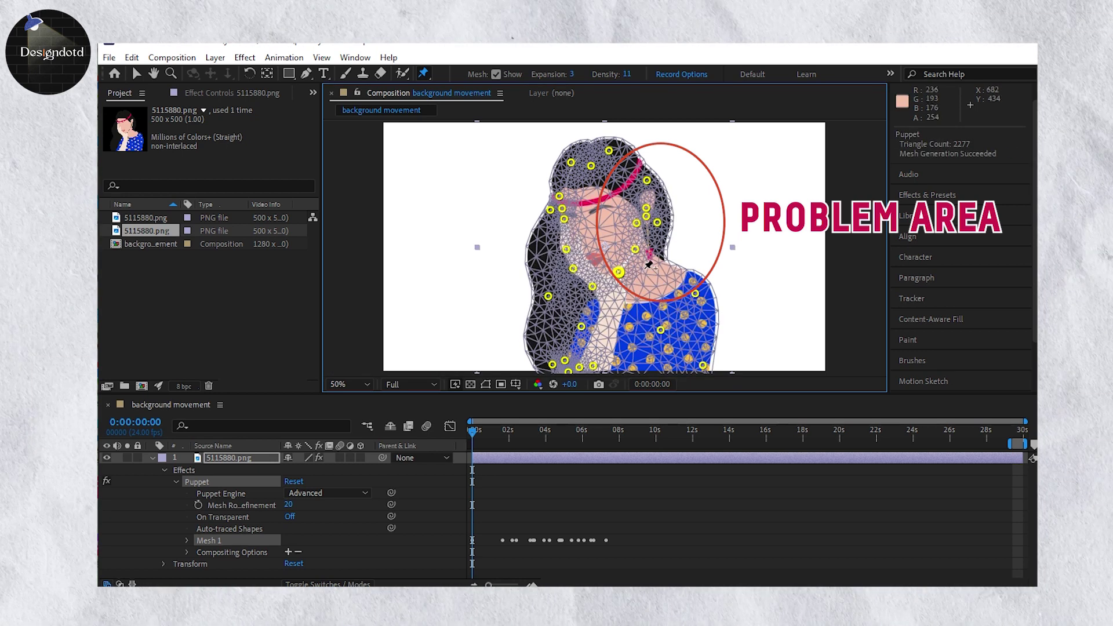
pyautogui.click(660, 262)
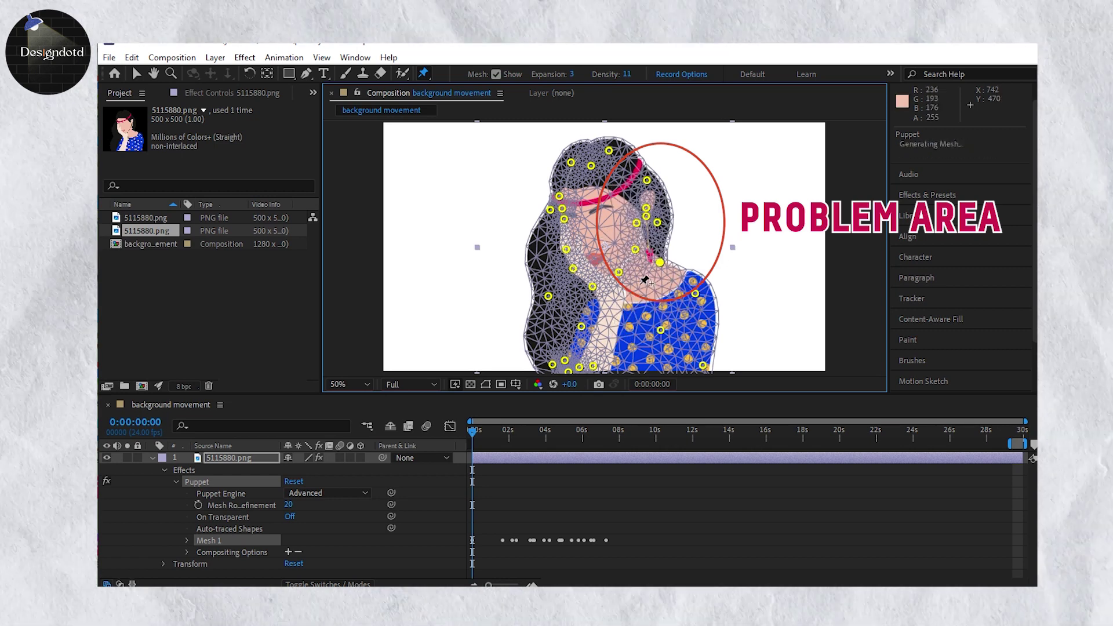
pyautogui.click(670, 285)
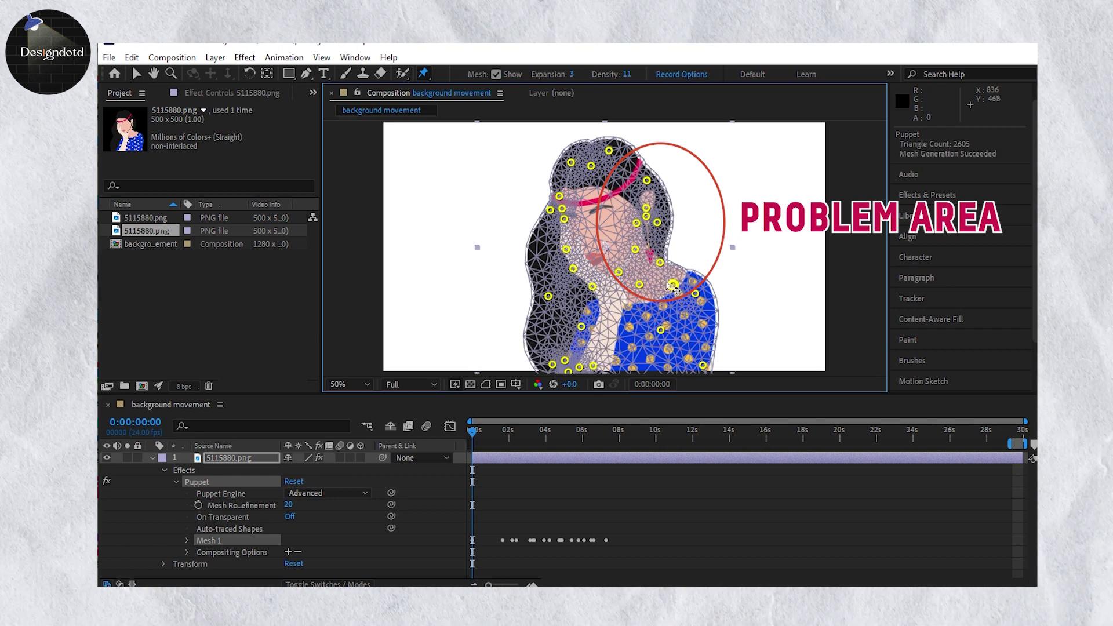
pyautogui.moveTo(657, 223); pyautogui.dragTo(671, 228)
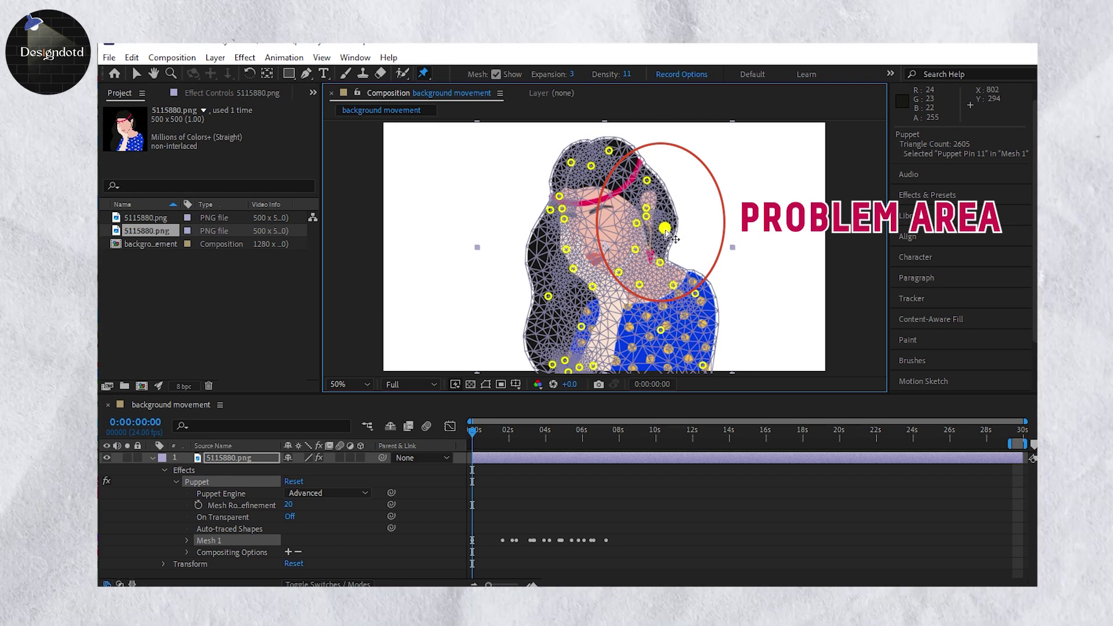
pyautogui.hotkey('ctrl', 'z')
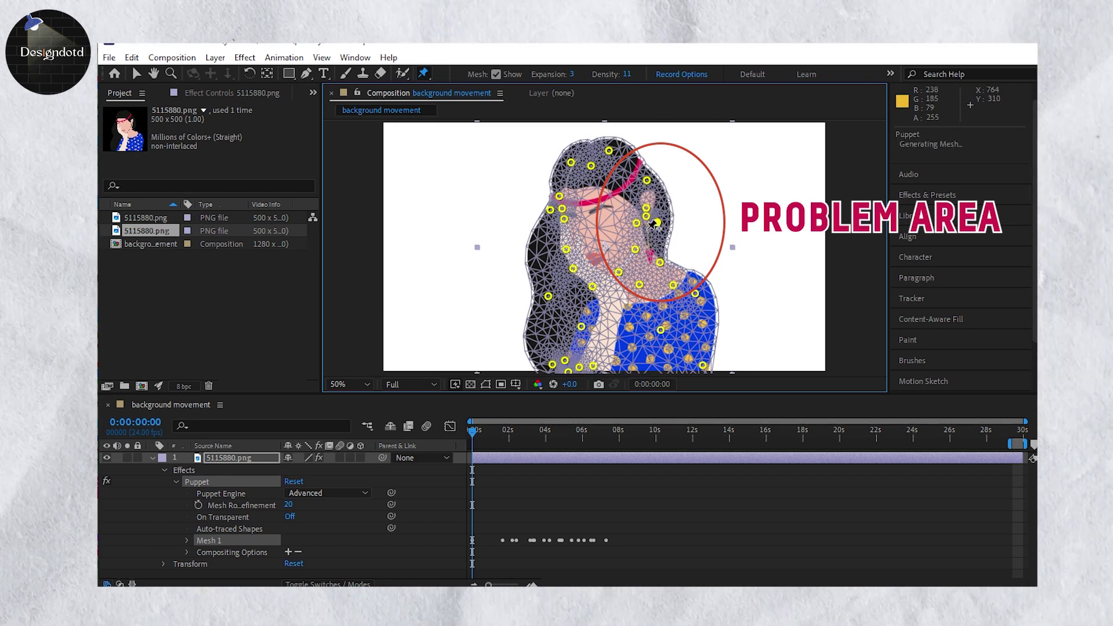
# - Add puppet pins on the earlobe and the earring, undoing the test move of the pin in the hair behind the ear
pyautogui.click(647, 229)
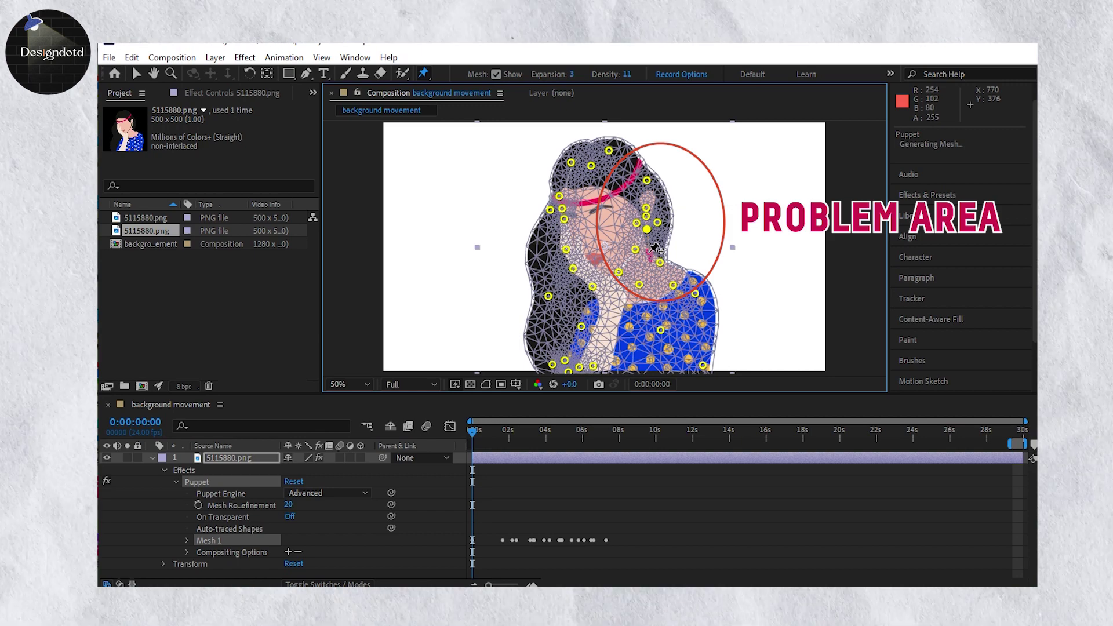
pyautogui.click(649, 251)
pyautogui.moveTo(674, 394); pyautogui.dragTo(665, 457)
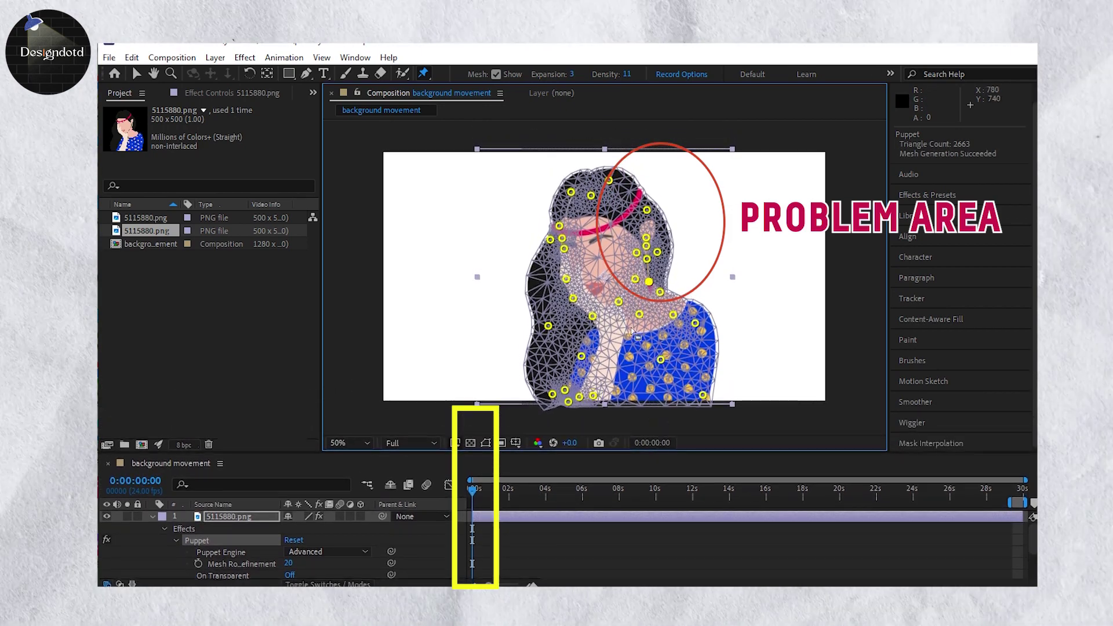
pyautogui.click(660, 254)
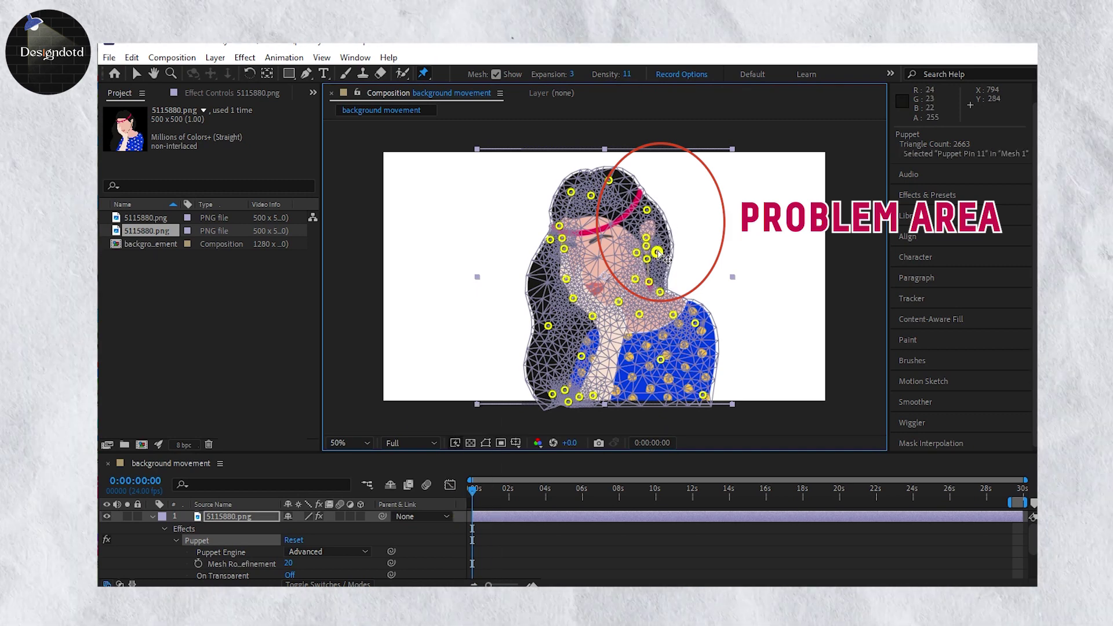
pyautogui.hotkey('ctrl', 'z')
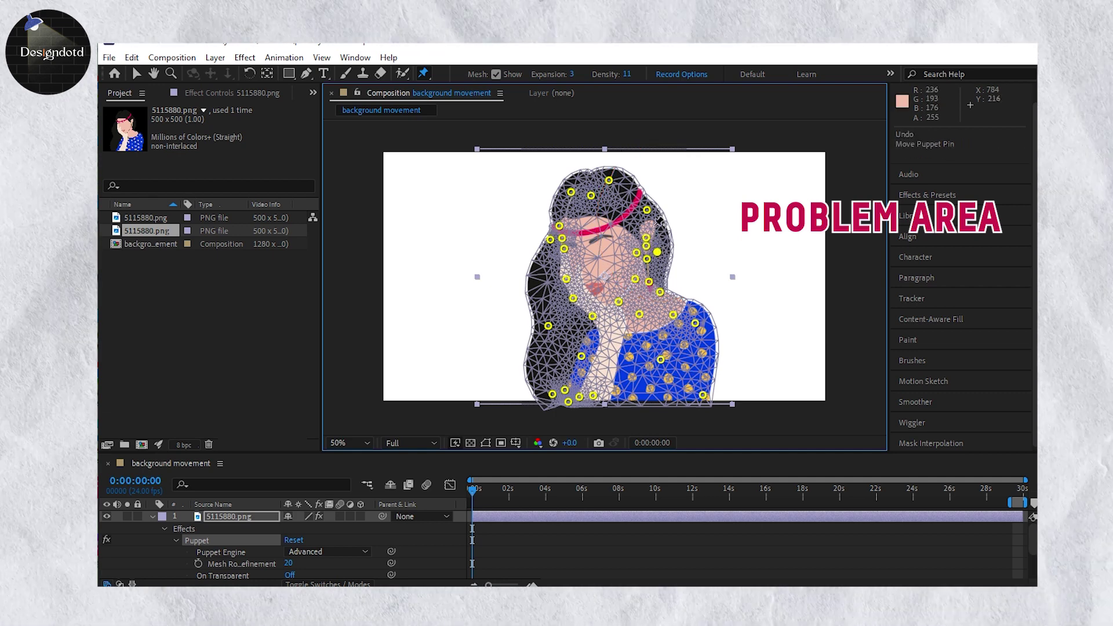
# - Add a puppet pin at the upper edge of the ear, undoing the test moves of an ear pin and the hair pin above it
pyautogui.click(652, 227)
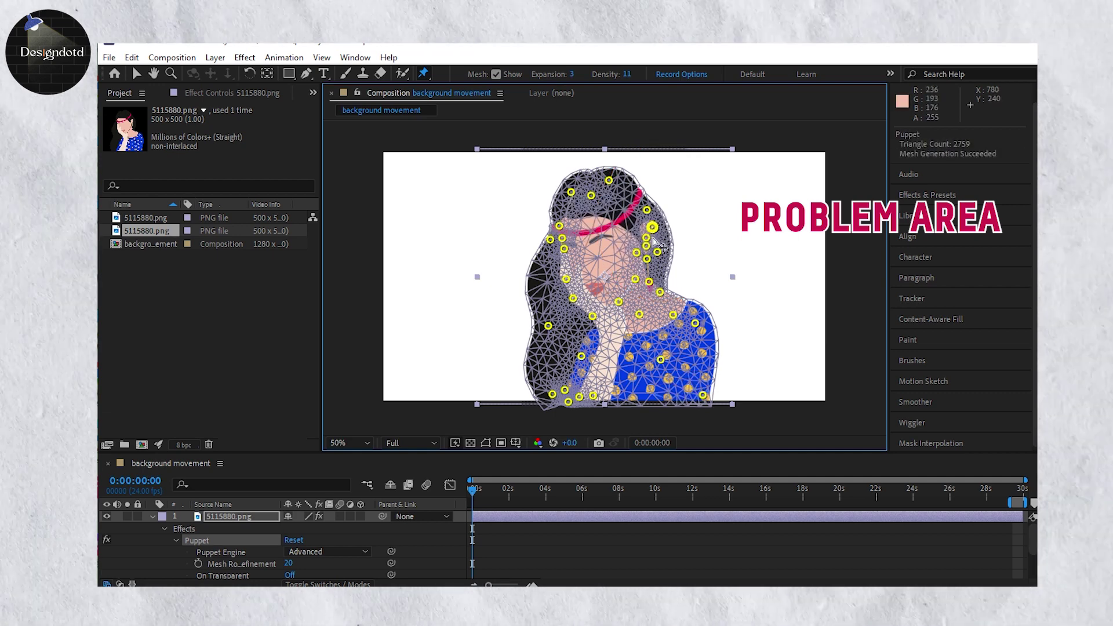
pyautogui.click(647, 239)
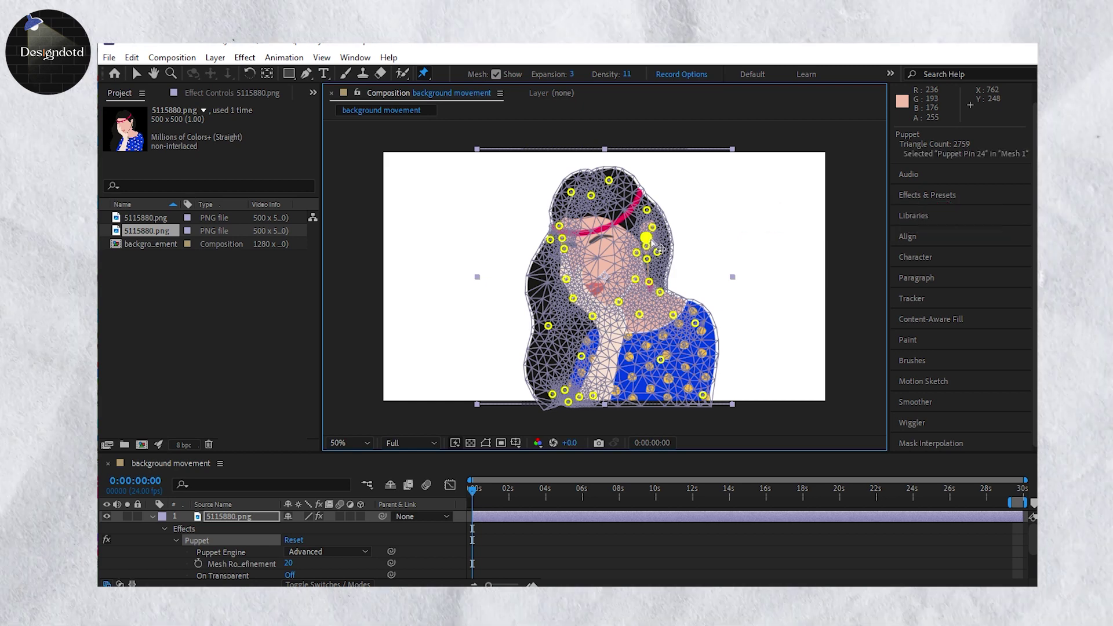
pyautogui.hotkey('ctrl', 'z')
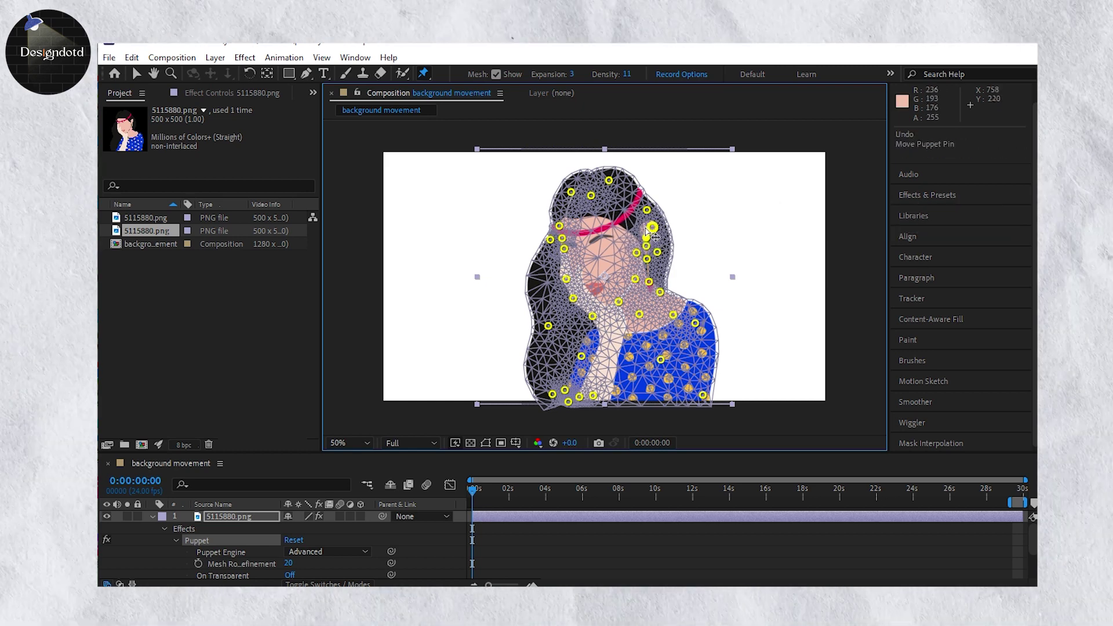
pyautogui.moveTo(647, 210); pyautogui.dragTo(655, 207)
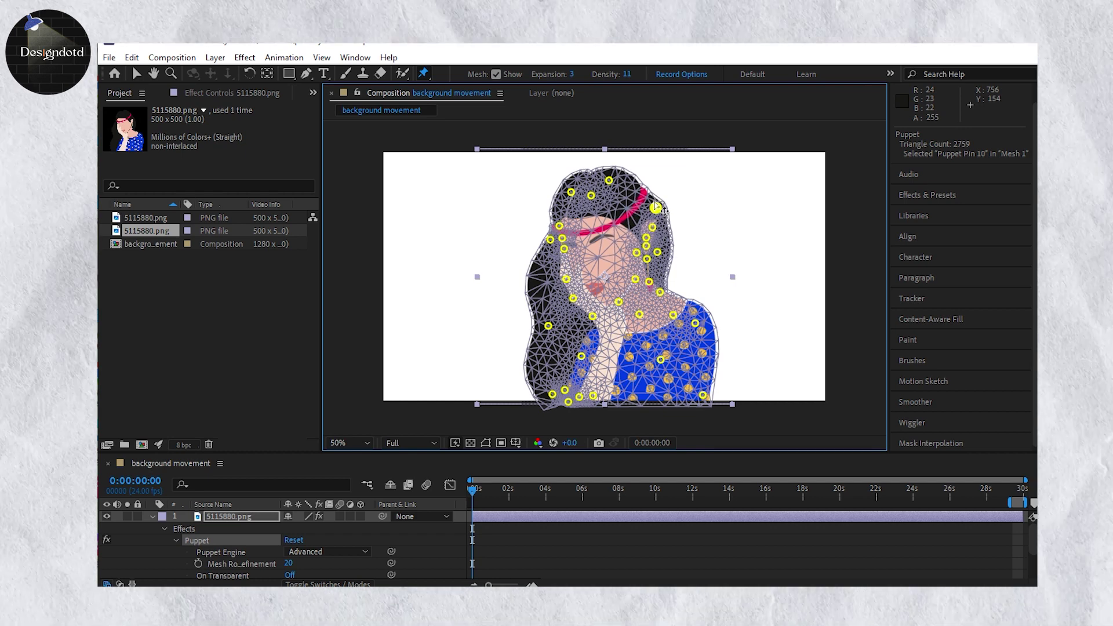
pyautogui.hotkey('ctrl', 'z')
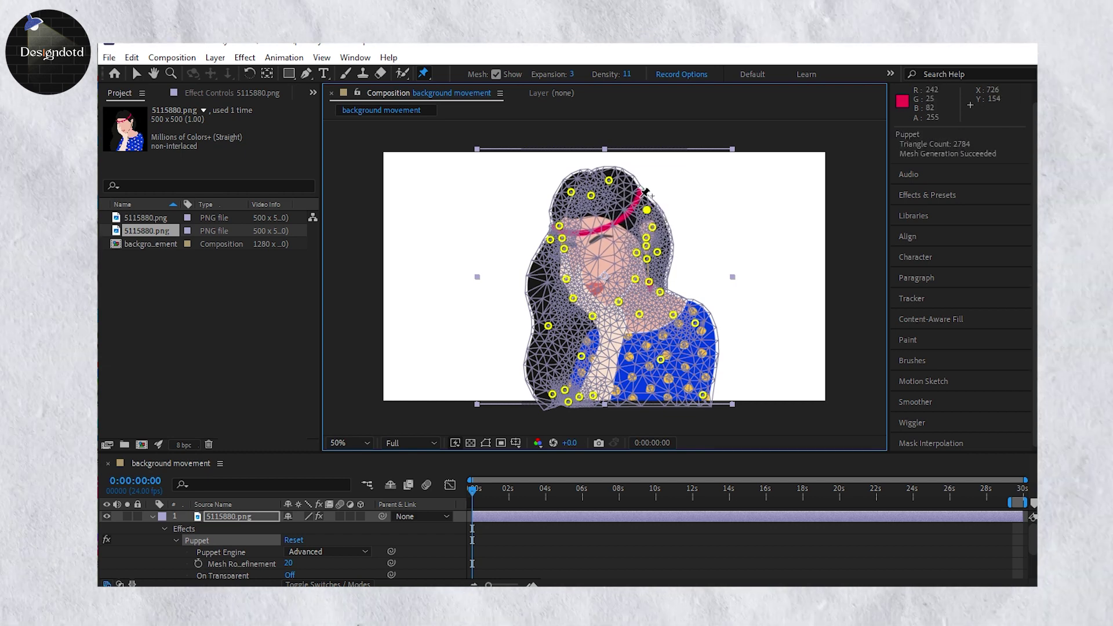
# - Add puppet pins along the headband's end near the ear and one at the ear's top, undoing test moves of the hair pin above
pyautogui.click(634, 206)
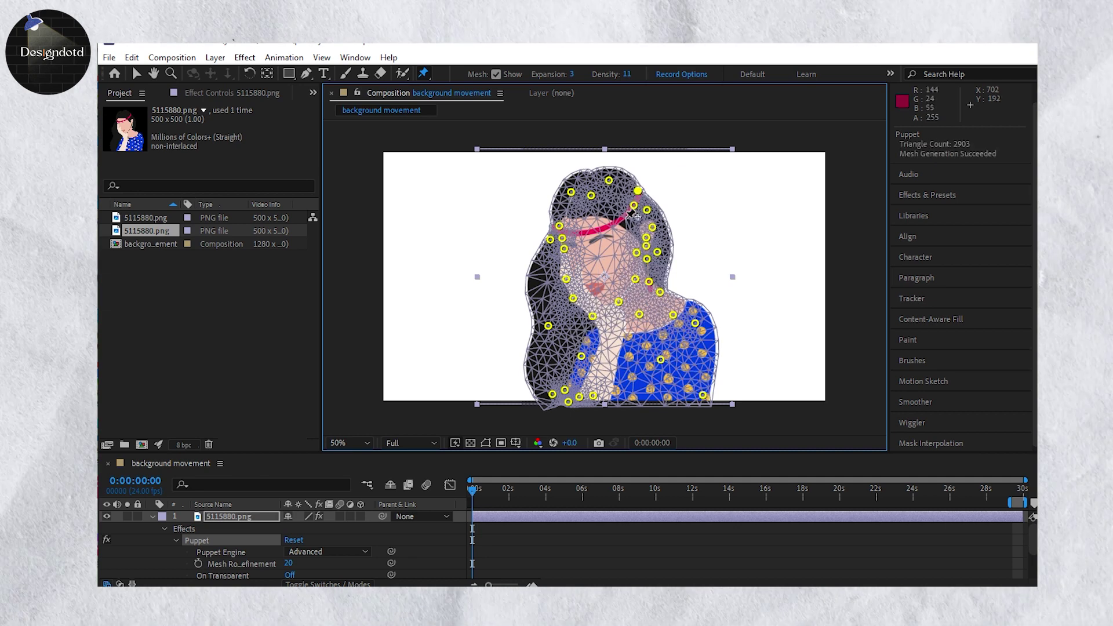
pyautogui.click(626, 218)
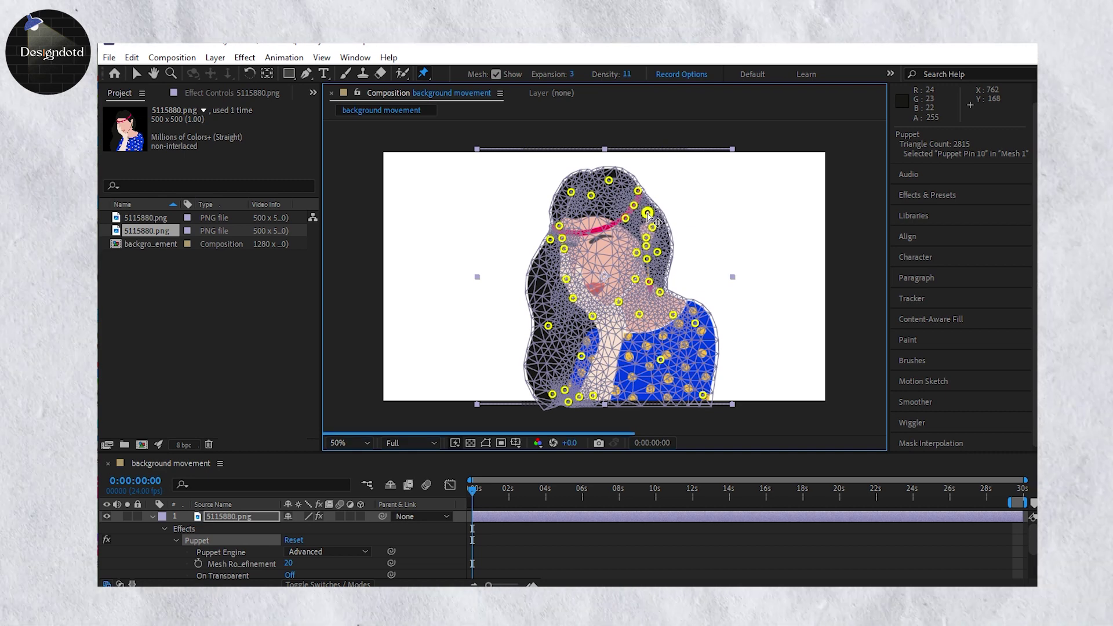
pyautogui.hotkey('ctrl', 'z')
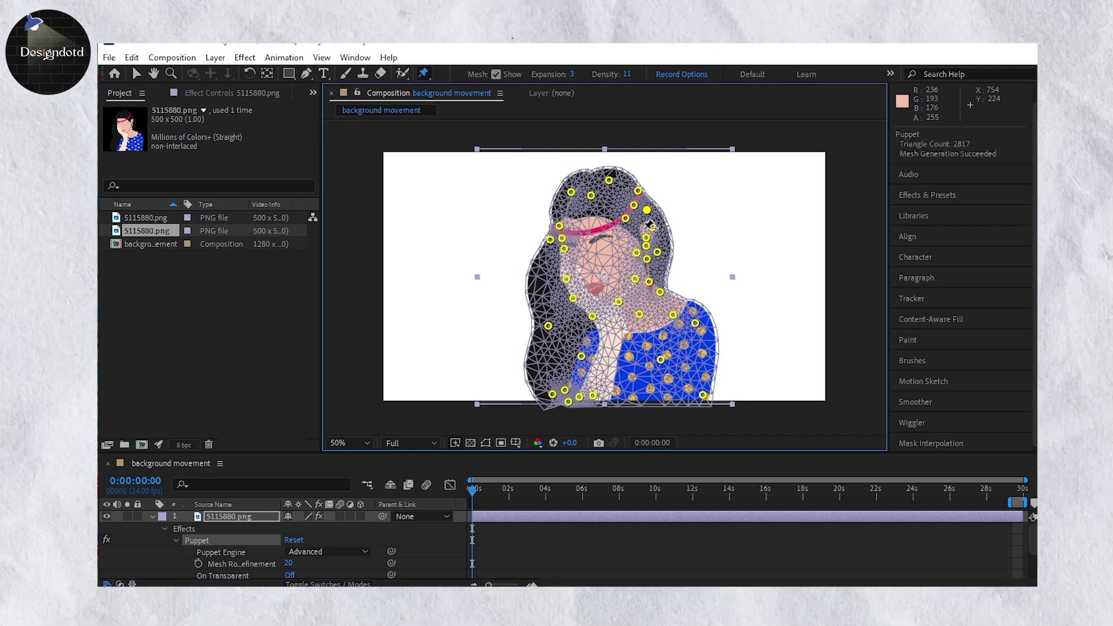
pyautogui.click(643, 229)
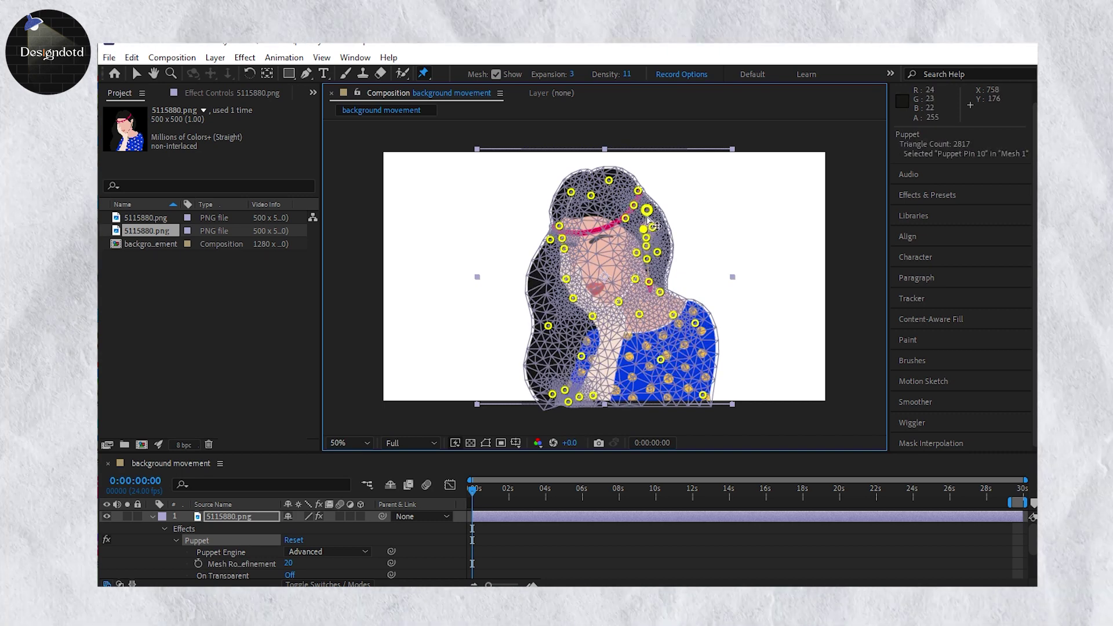
pyautogui.moveTo(653, 219); pyautogui.dragTo(659, 222)
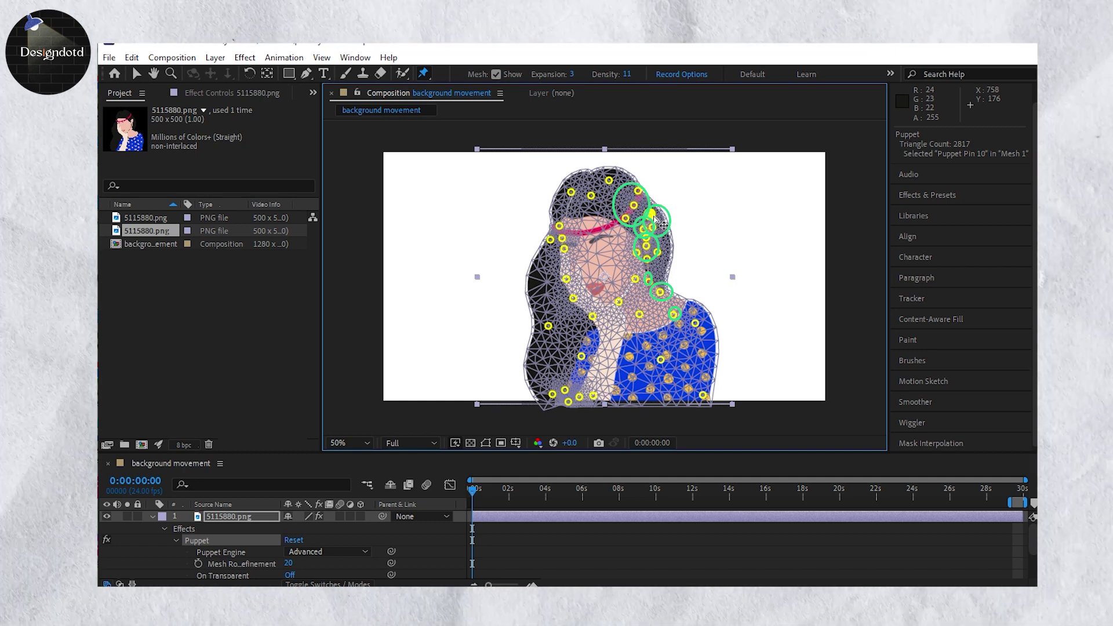
pyautogui.hotkey('ctrl', 'z')
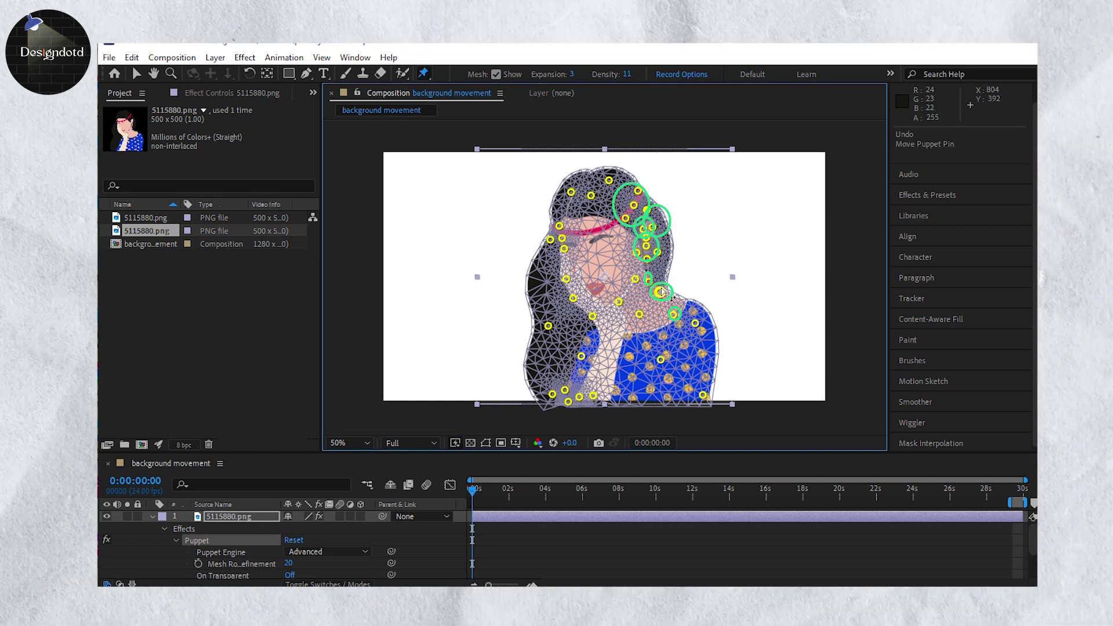
# - Add a puppet pin in the hair below the ear beside the earring, undoing the test moves of this pin and the upper hair pin
pyautogui.click(661, 276)
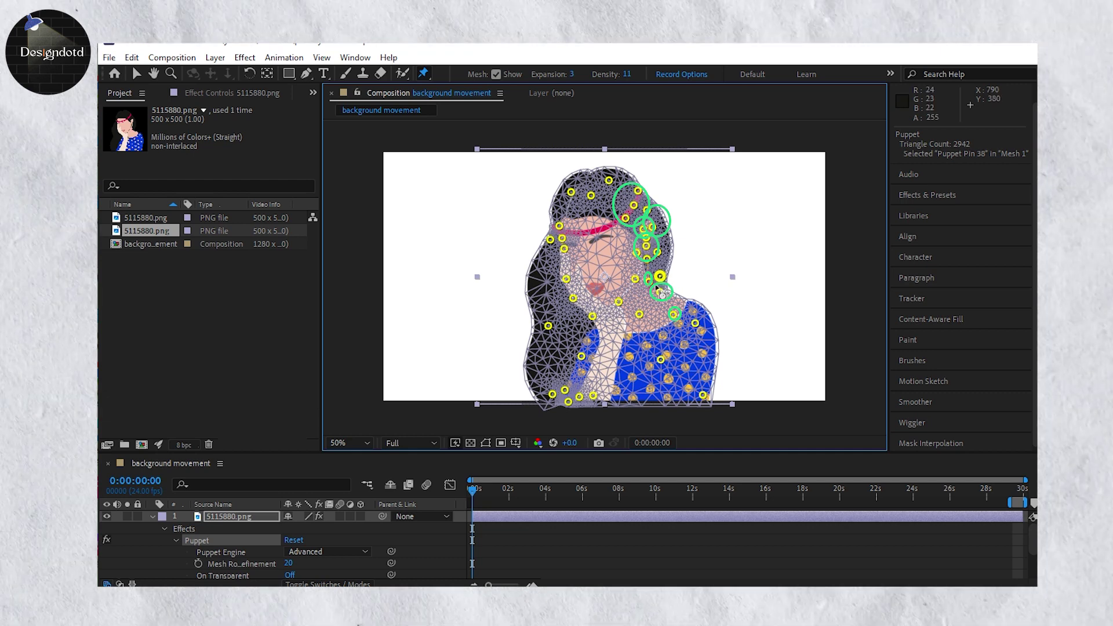
pyautogui.hotkey('ctrl', 'z')
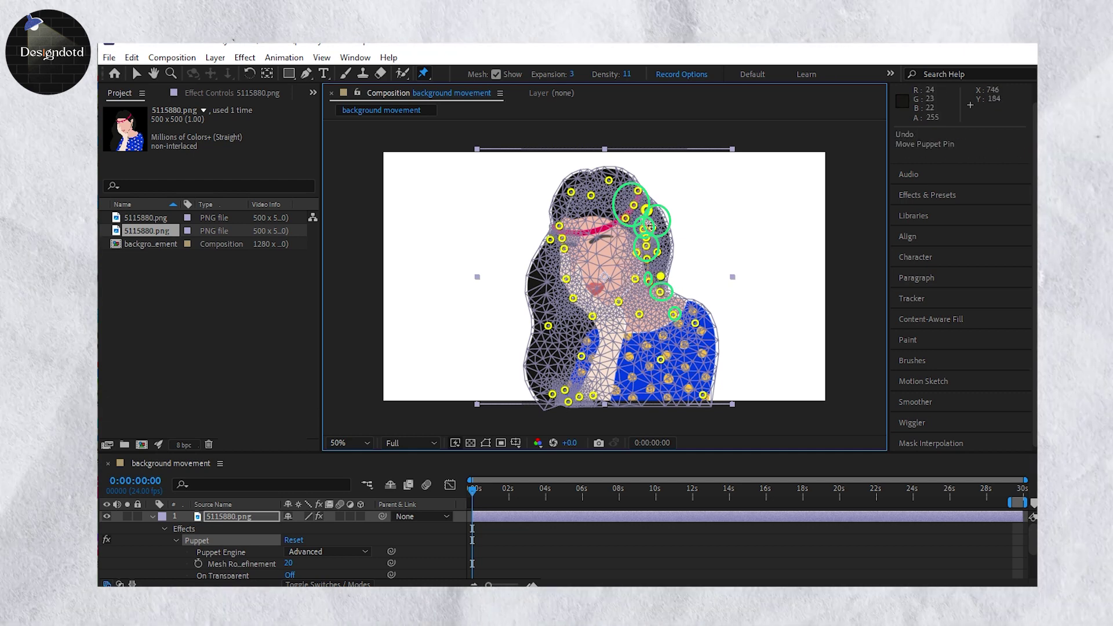
pyautogui.click(655, 217)
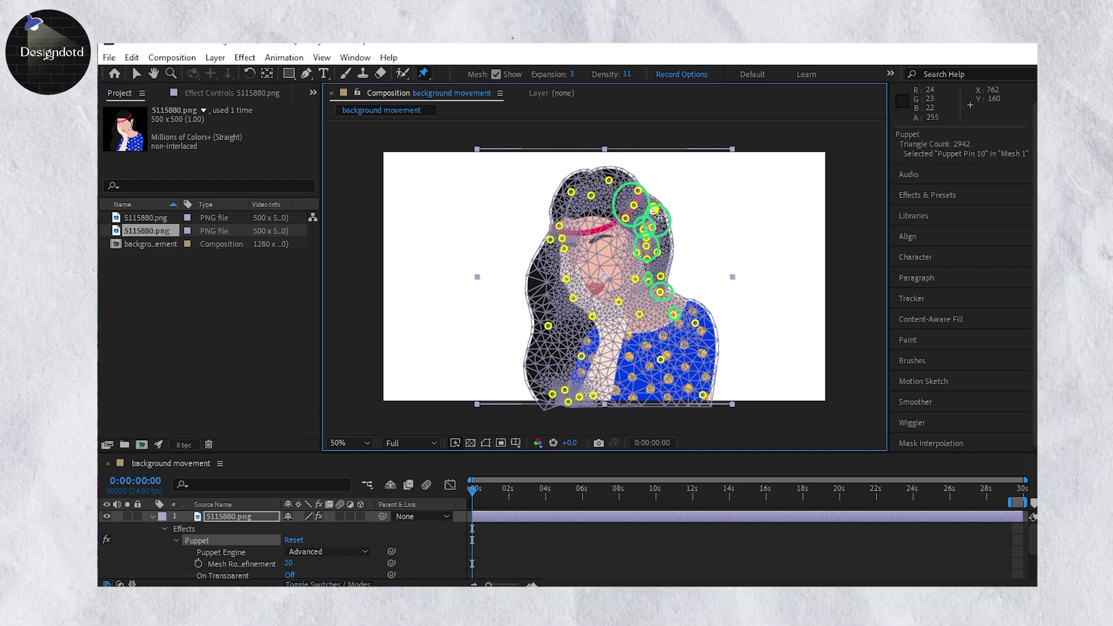
pyautogui.hotkey('ctrl', 'z')
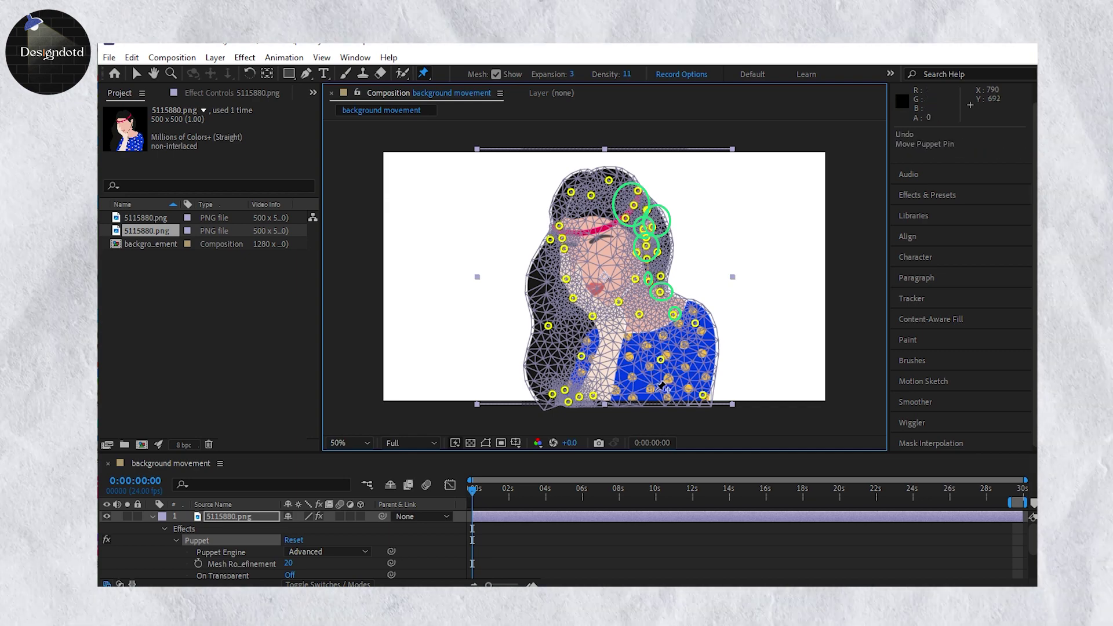
# - Try recording motion for the pin in the hair below the ear, undoing the first take
pyautogui.moveTo(711, 450); pyautogui.dragTo(717, 352)
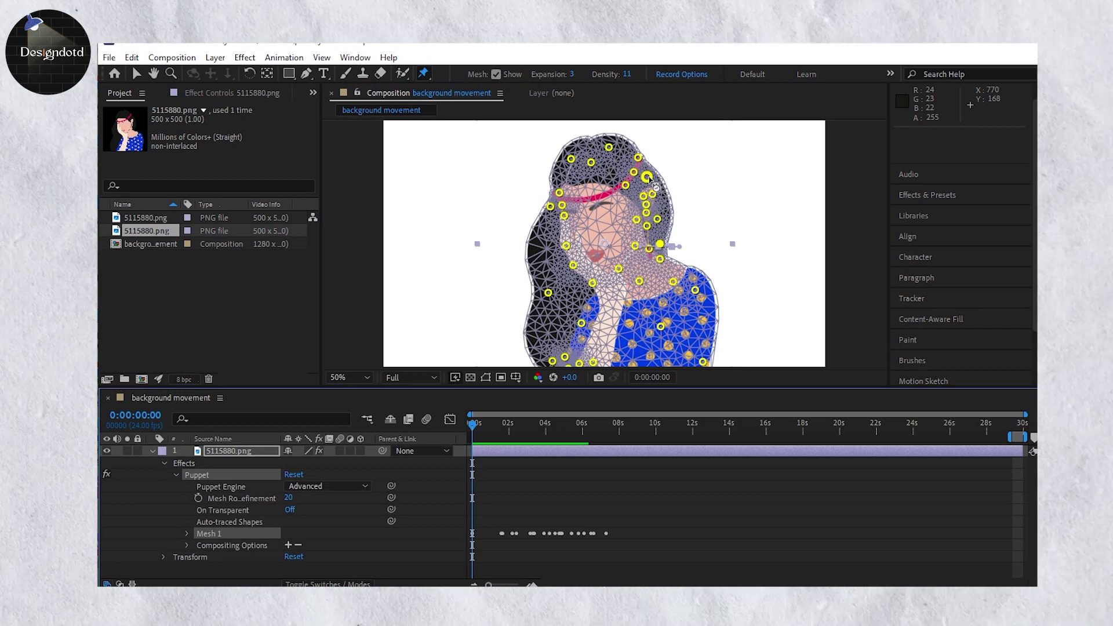
pyautogui.hotkey('ctrl', 'z')
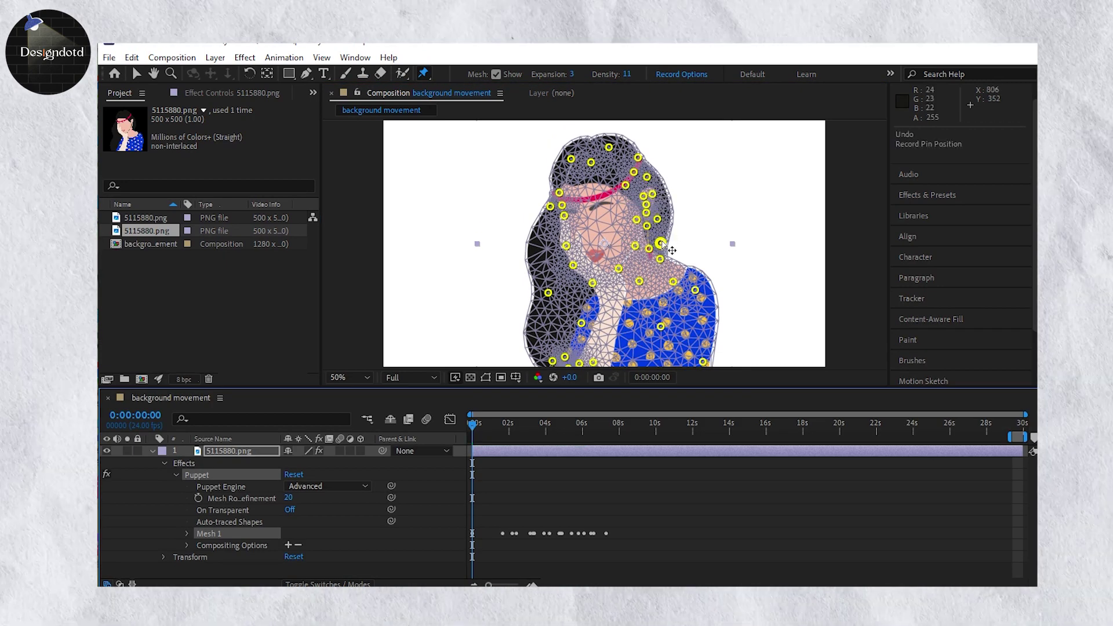
pyautogui.press('space')
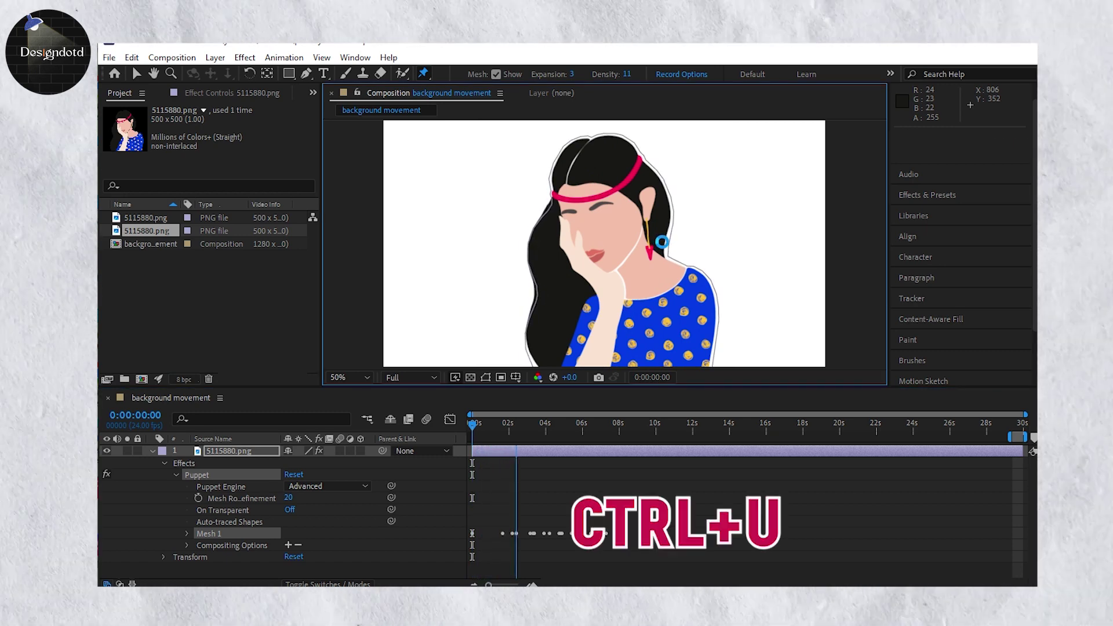
pyautogui.click(664, 245)
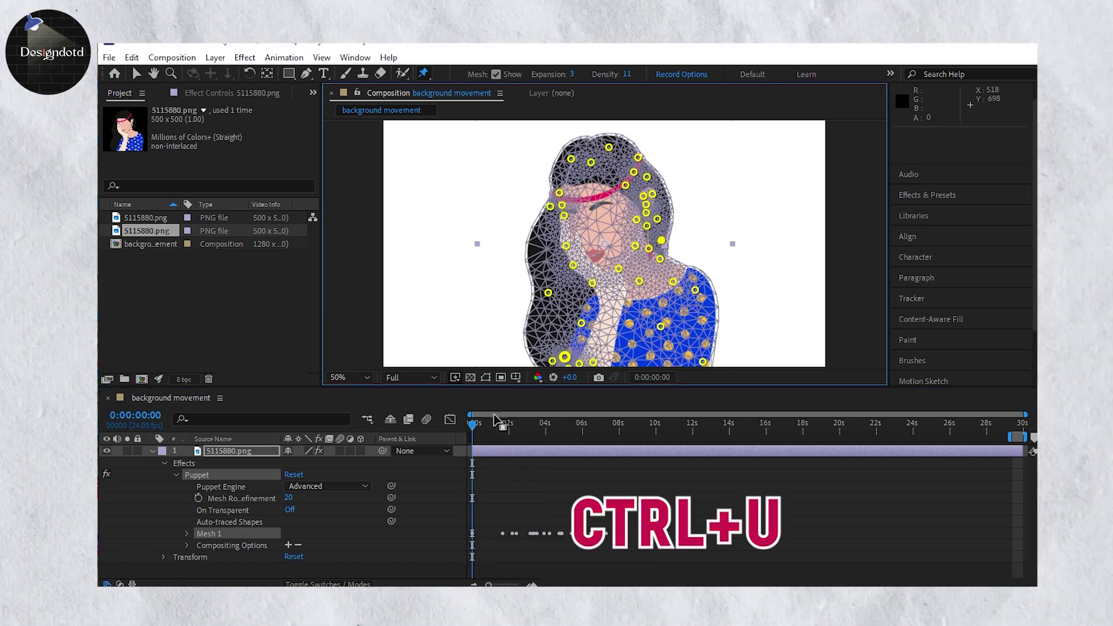
# - Preview the animation and re-record the motion of the hair pin below the ear from the start of the timeline
pyautogui.press('space')
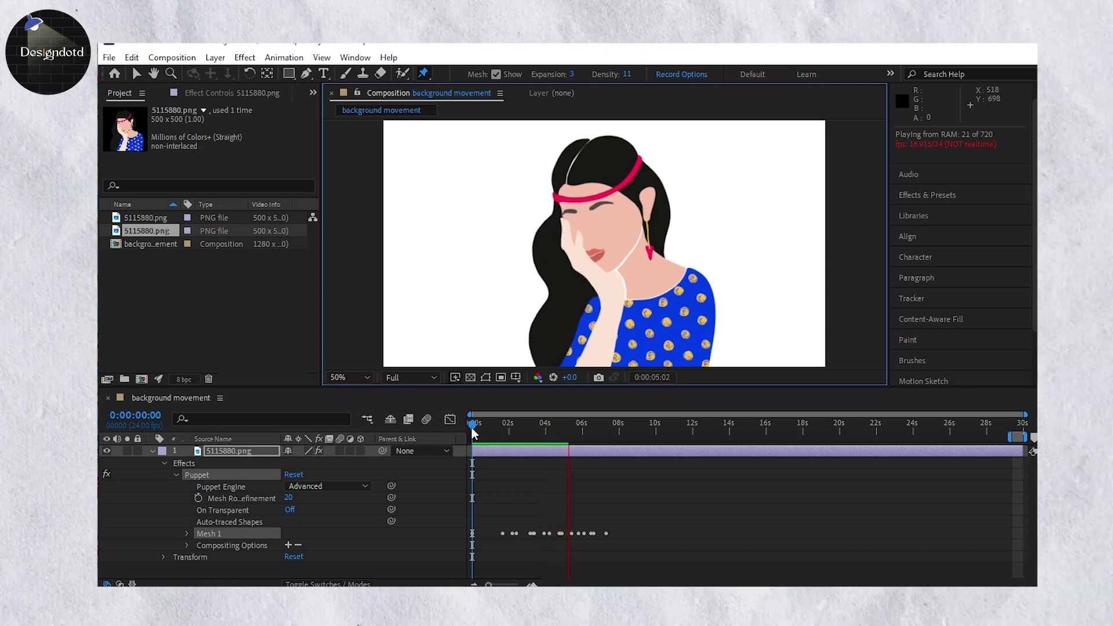
pyautogui.click(472, 431)
pyautogui.click(661, 243)
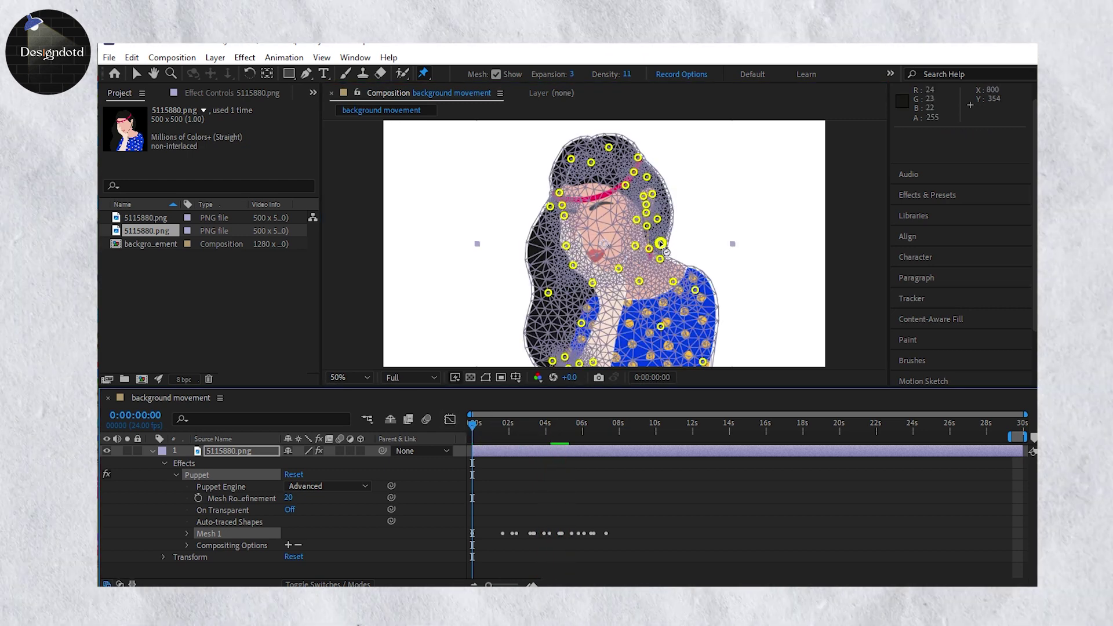
pyautogui.press('space')
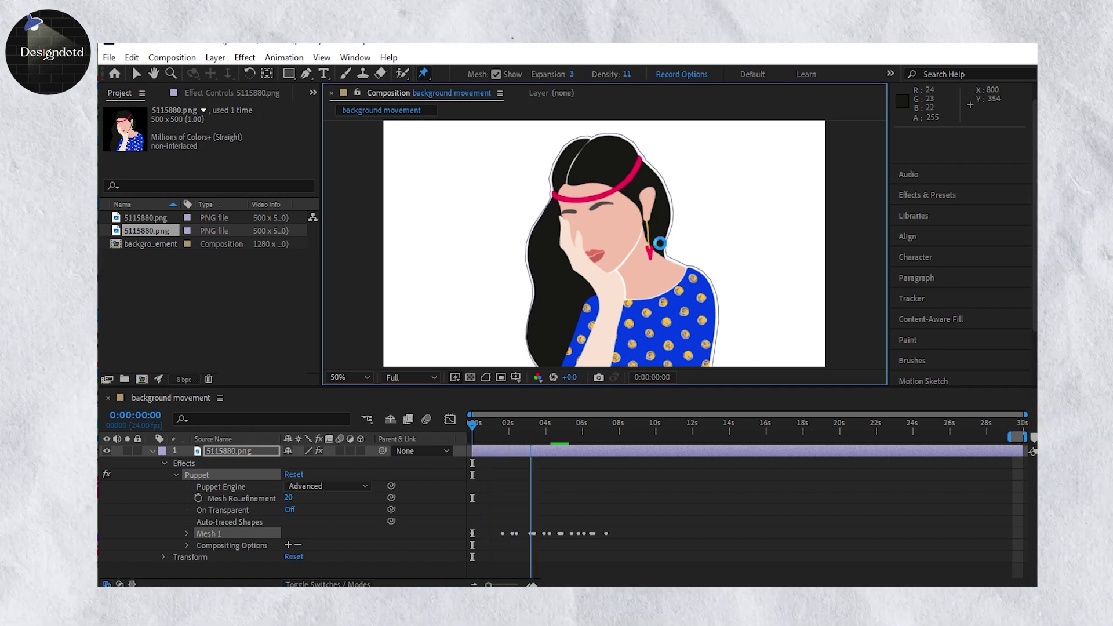
pyautogui.press('space')
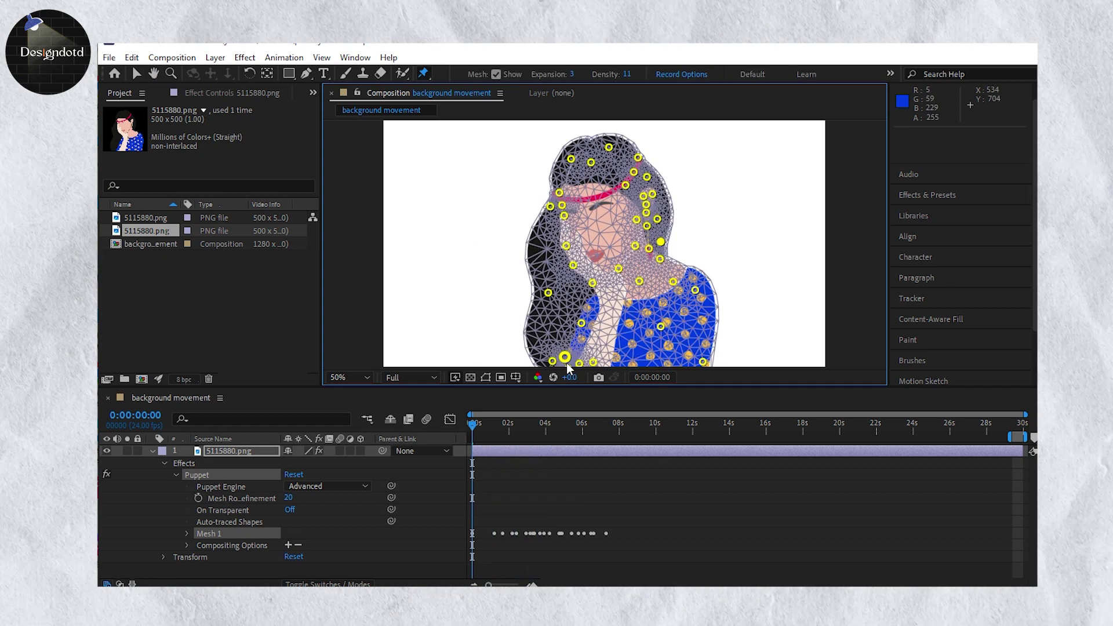
# - Preview the animation and record swaying motion for the hair pin above the ear, starting at the beginning of the timeline
pyautogui.press('space')
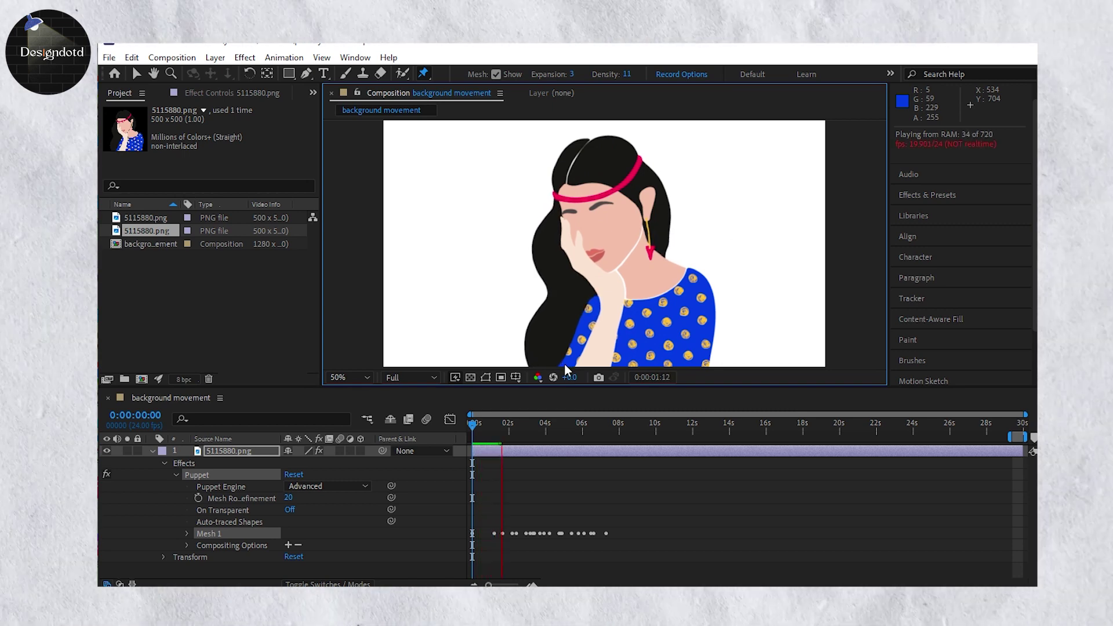
pyautogui.click(473, 428)
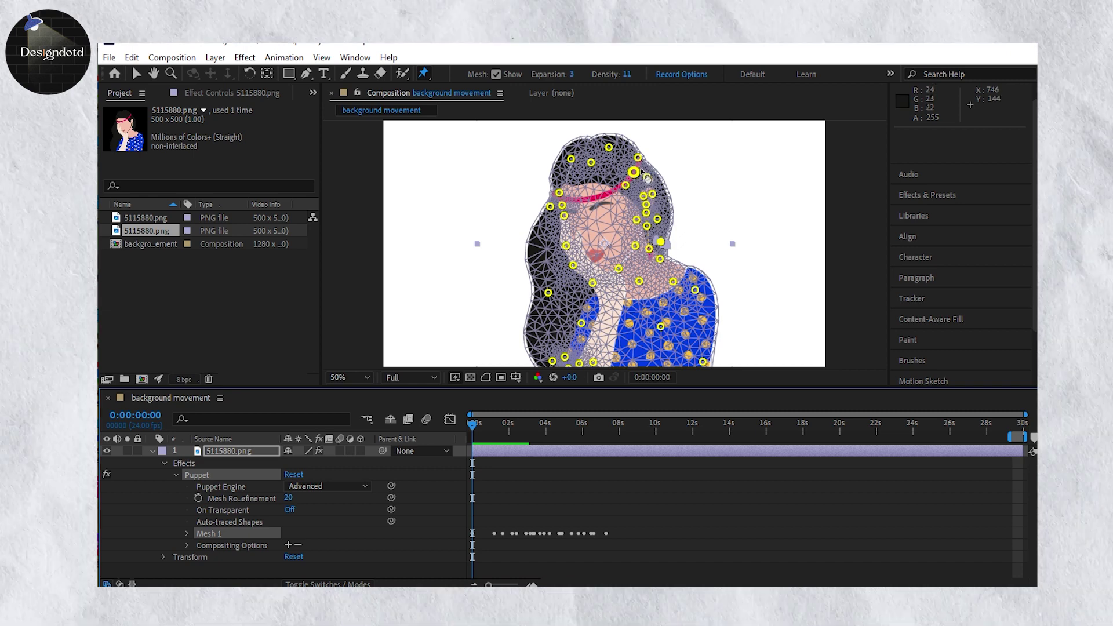
pyautogui.click(649, 174)
pyautogui.press('space')
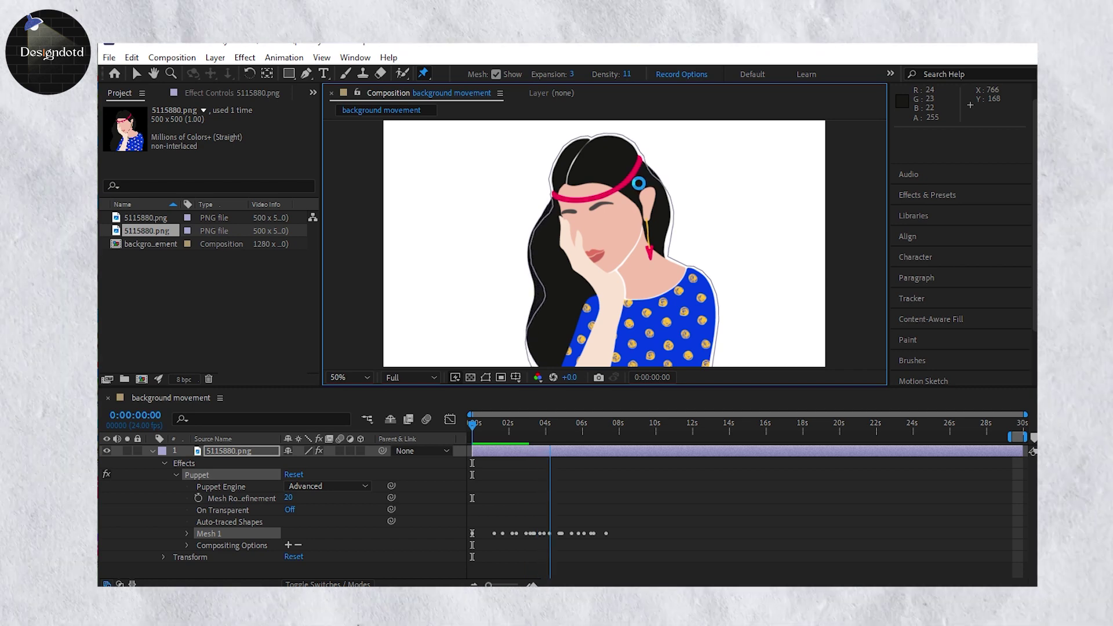
pyautogui.press('space')
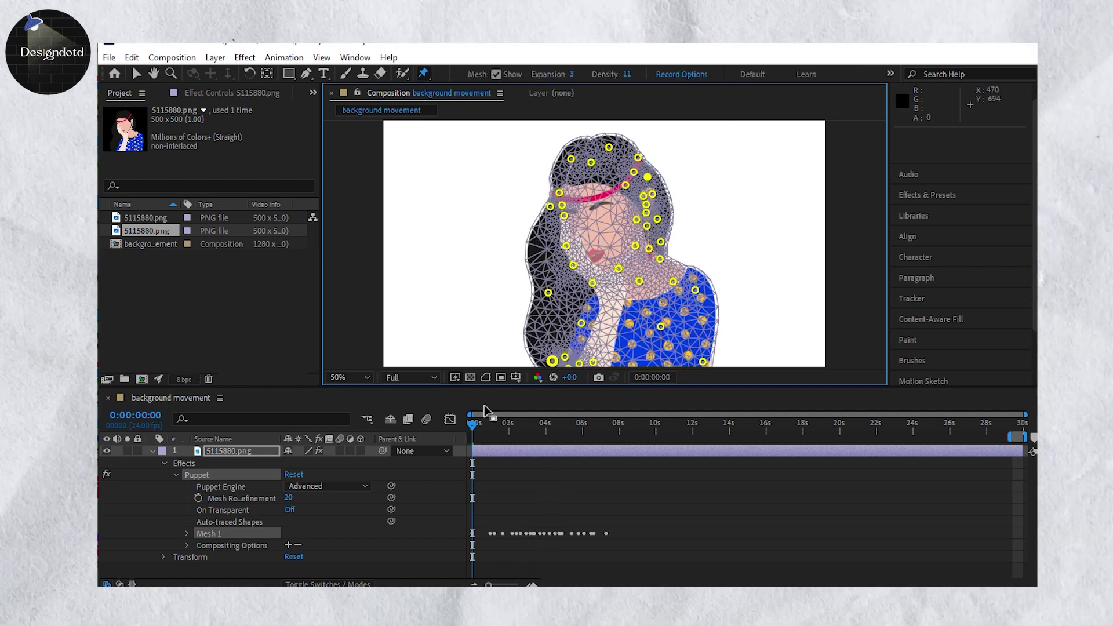
# - Enlarge the composition view and play the hair animation from the start at 100% magnification
pyautogui.press('space')
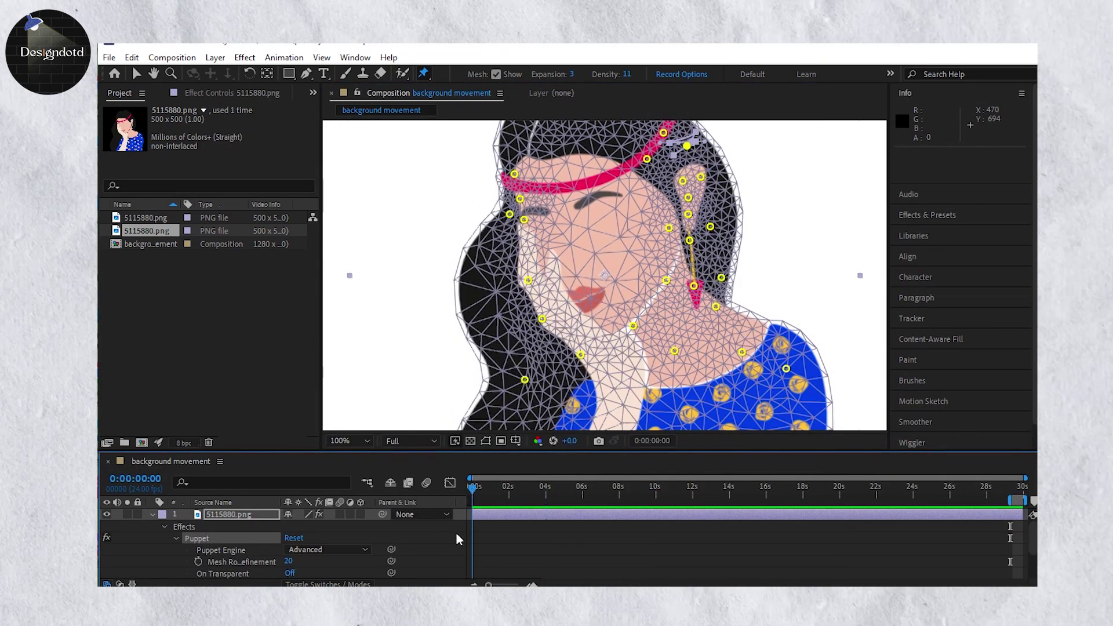
pyautogui.moveTo(732, 458); pyautogui.dragTo(732, 571)
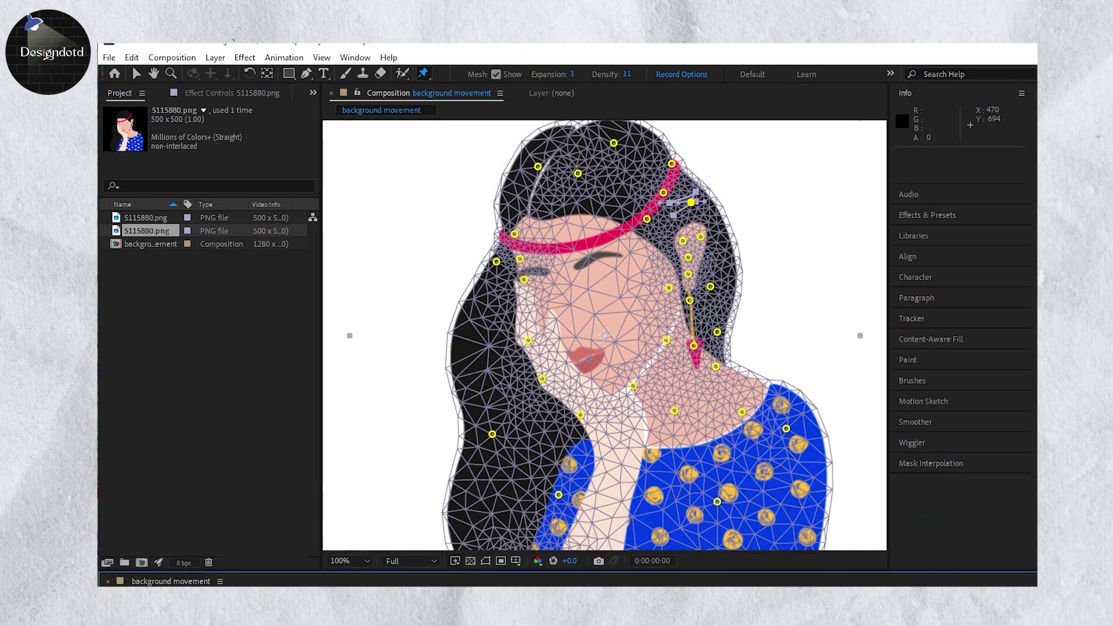
pyautogui.press('space')
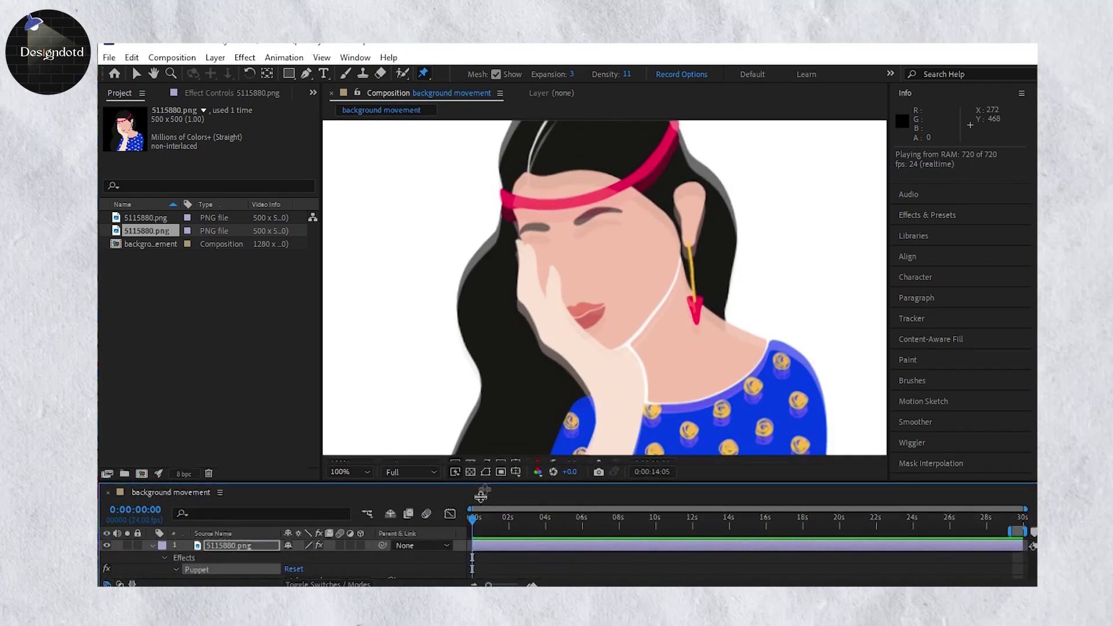
pyautogui.press('Home')
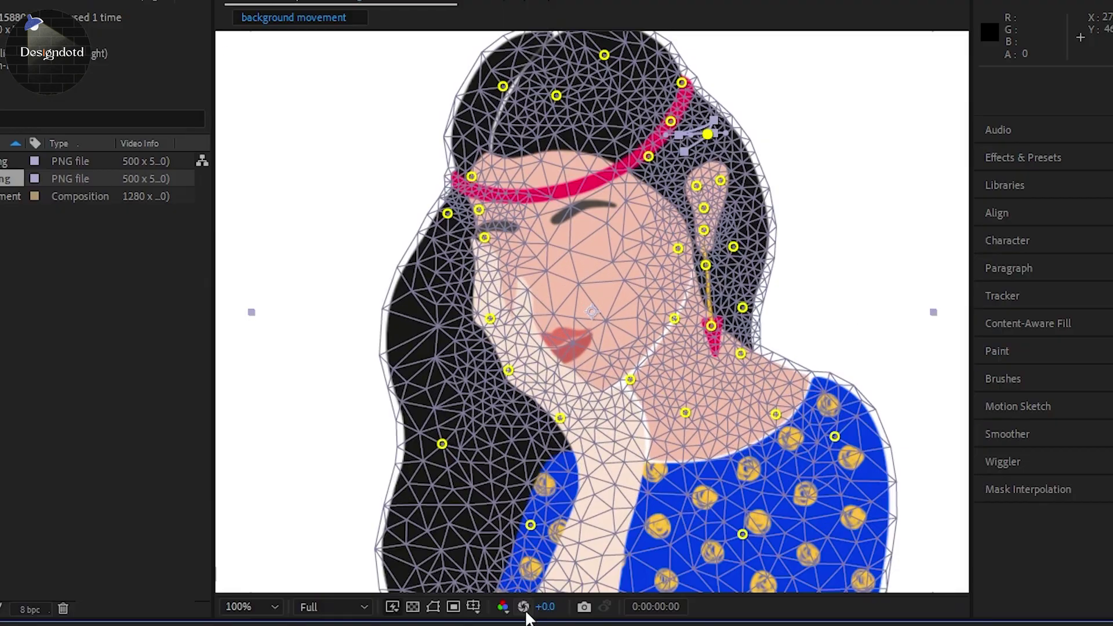
pyautogui.press('space')
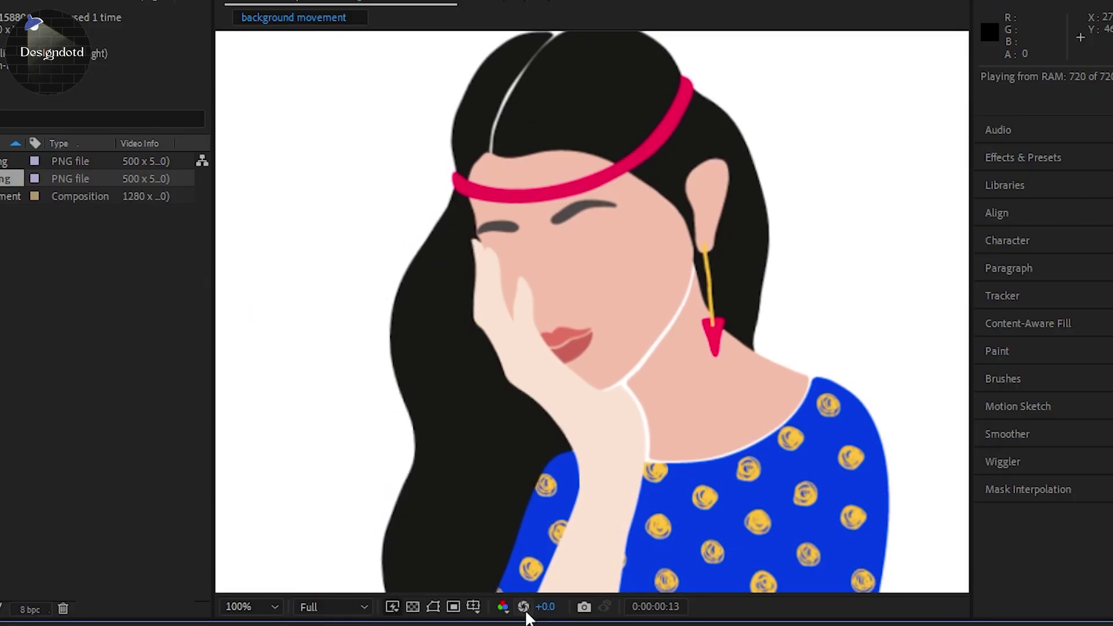